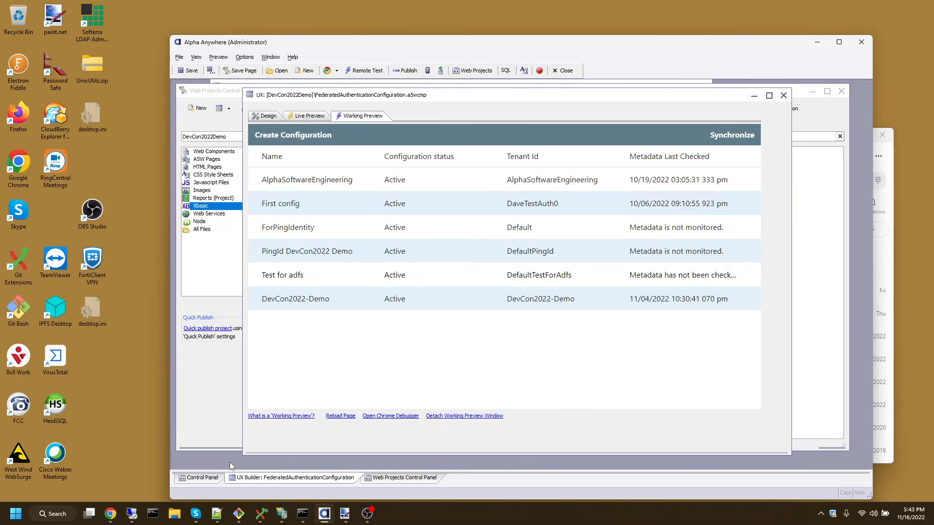
# - Switch to the engineeringdc remote desktop session and bring its AD FS management console to the front
pyautogui.moveTo(131, 513)
pyautogui.click(132, 515)
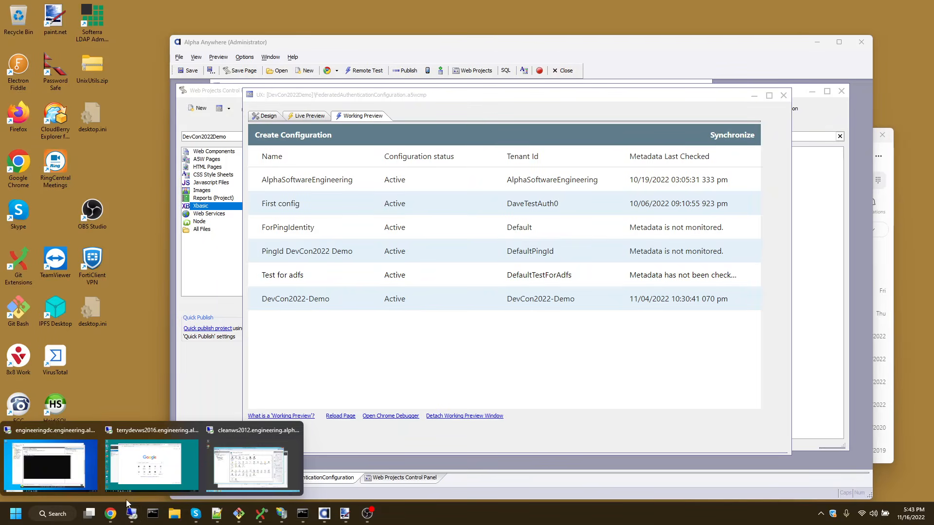
pyautogui.click(50, 464)
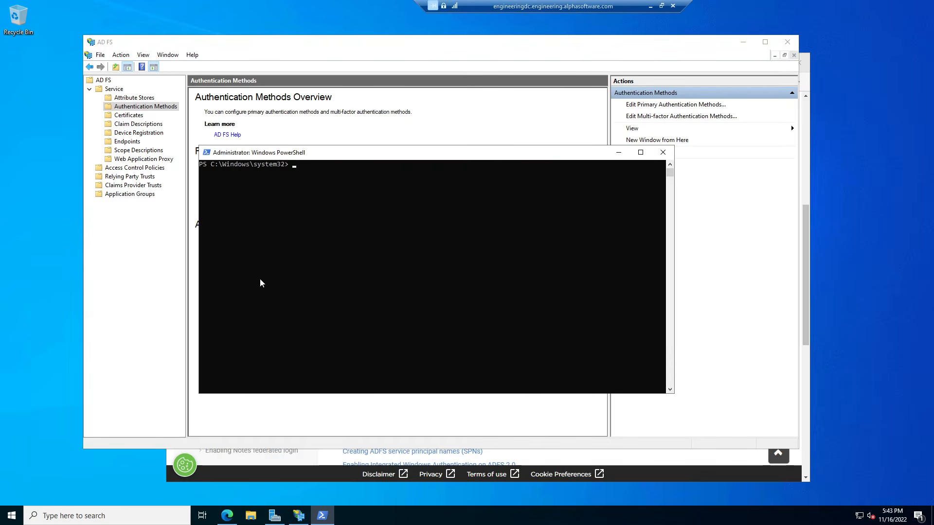
pyautogui.click(341, 51)
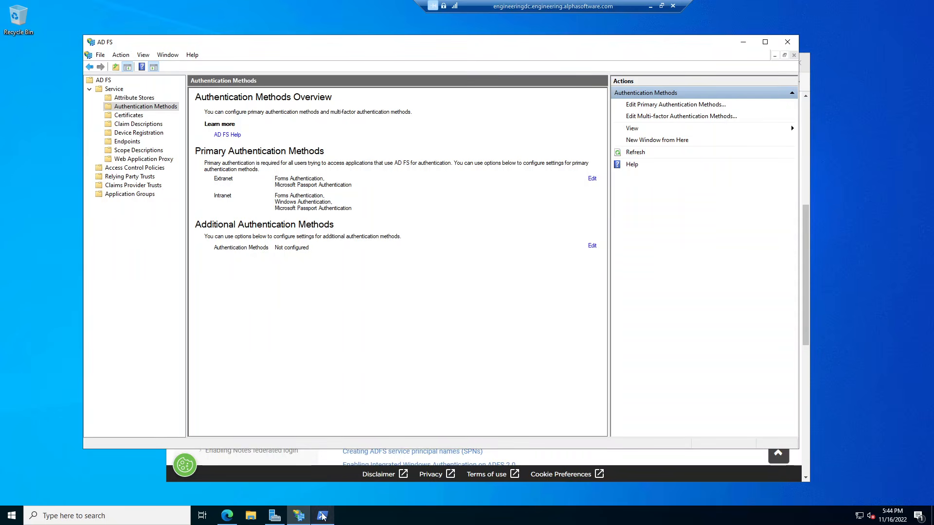
# - Run Get-ADFSProperties in PowerShell and highlight the Chrome entry under WIASupportedUserAgents
pyautogui.moveTo(323, 517)
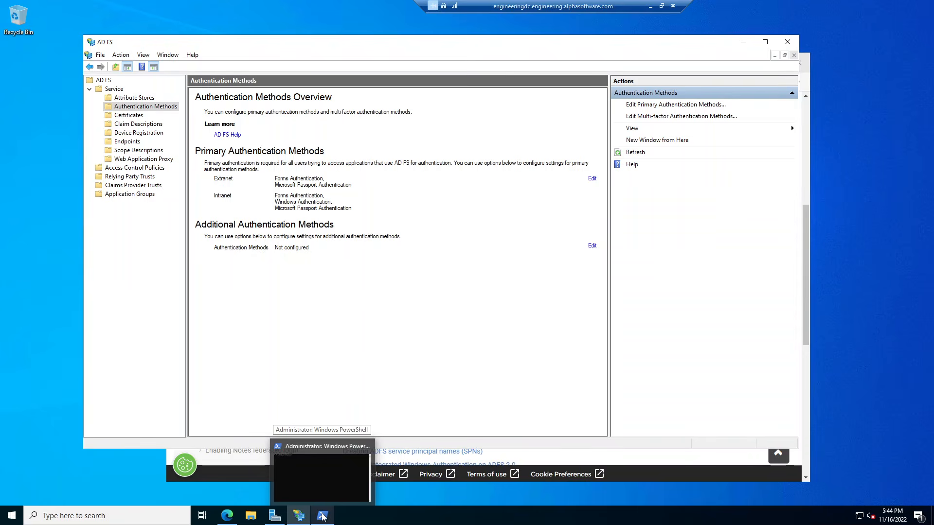
pyautogui.click(323, 517)
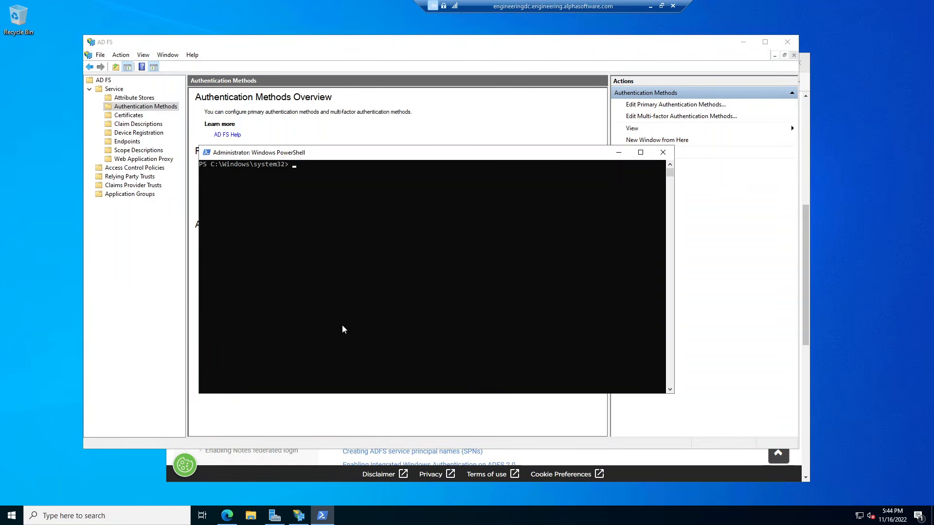
pyautogui.write('Get-ADFSProperties')
pyautogui.press('Return')
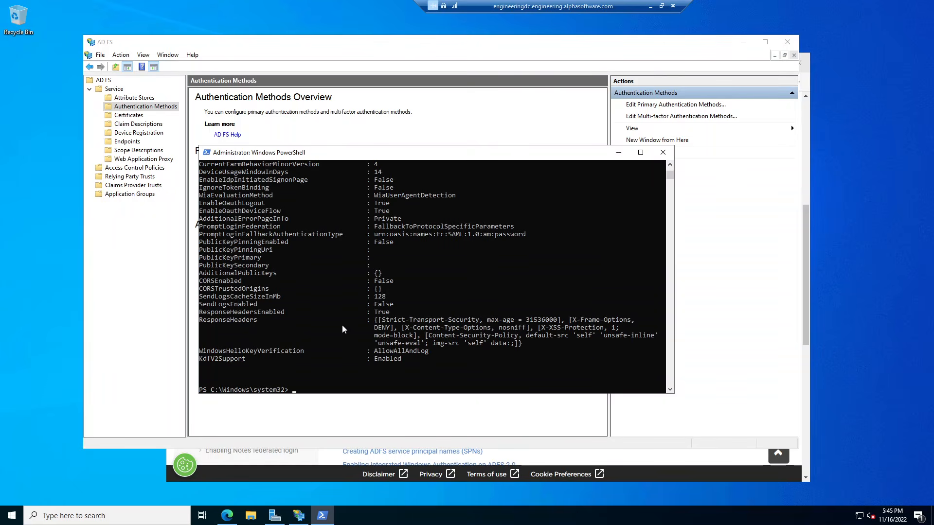
pyautogui.scroll(5, 343, 326)
pyautogui.scroll(6, 342, 325)
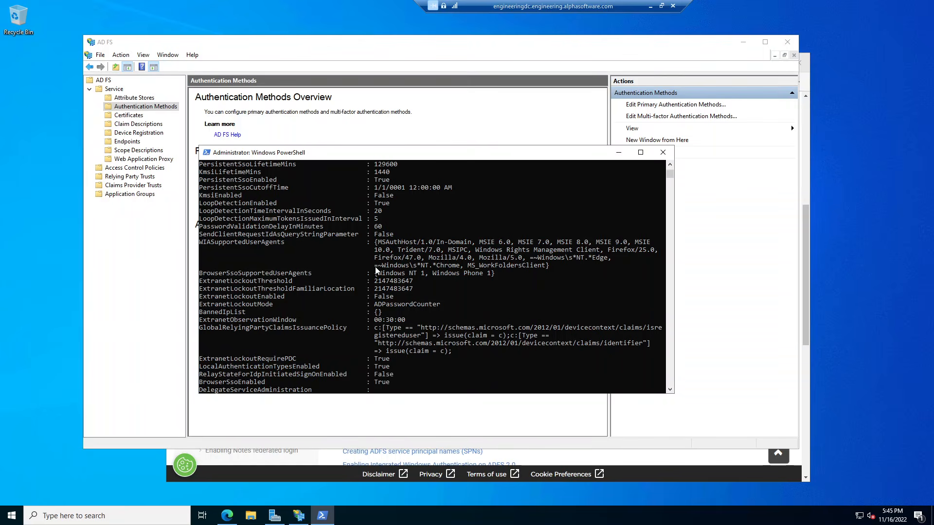
pyautogui.moveTo(375, 267); pyautogui.dragTo(458, 267)
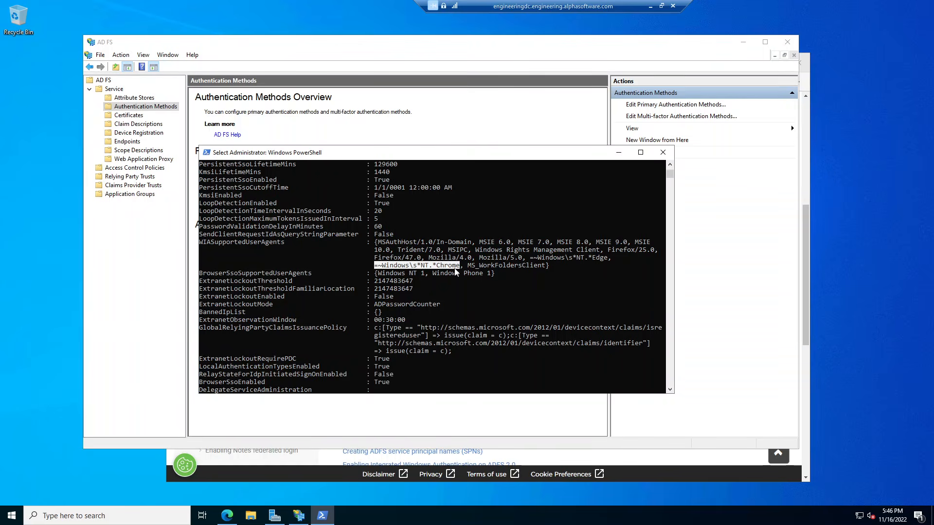
# - In the AD FS console, start adding a claims-aware relying party trust with its data entered manually
pyautogui.click(421, 125)
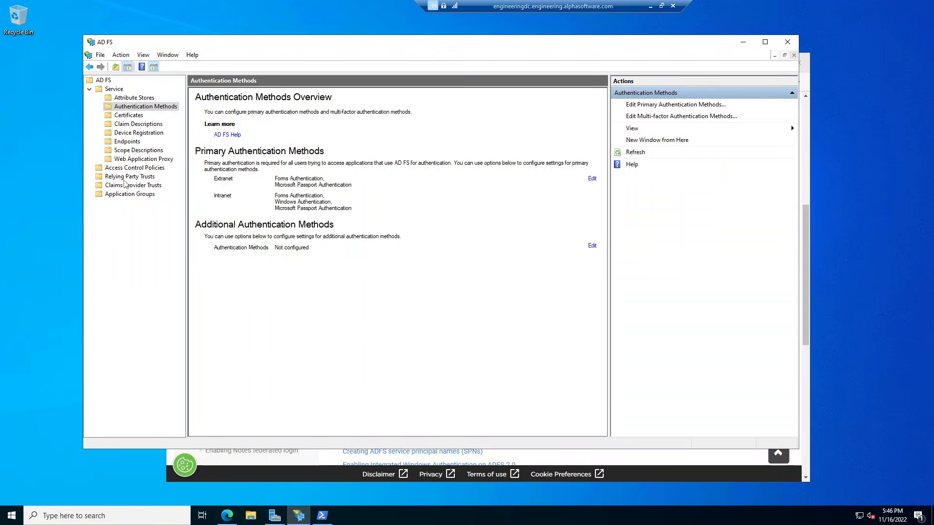
pyautogui.click(122, 177)
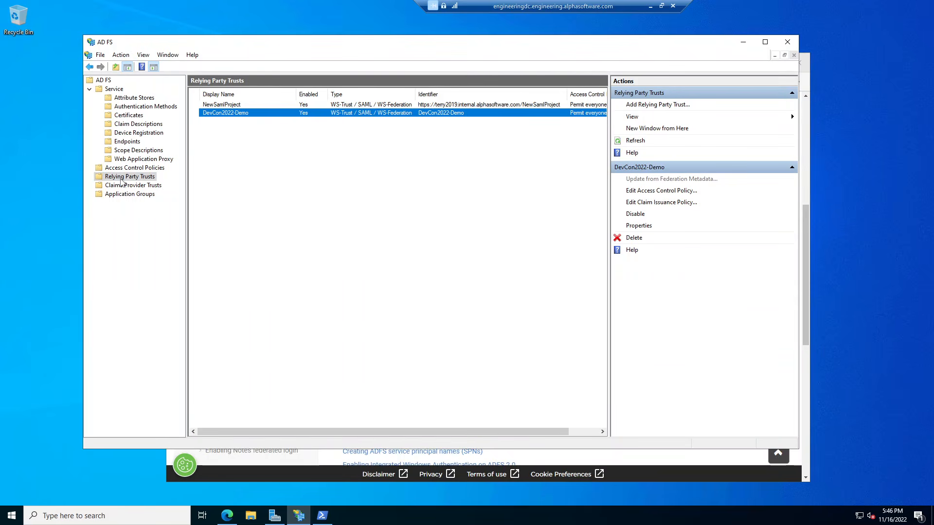
pyautogui.click(652, 106)
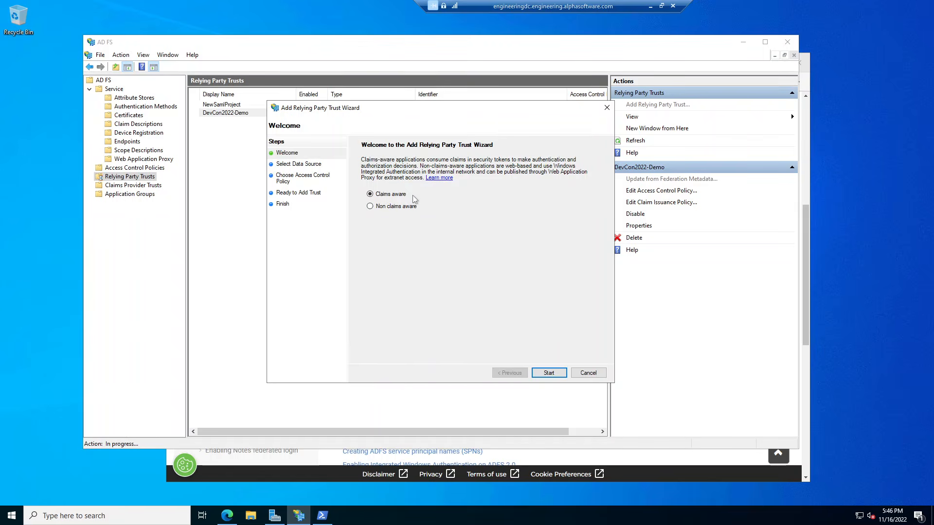
pyautogui.click(555, 373)
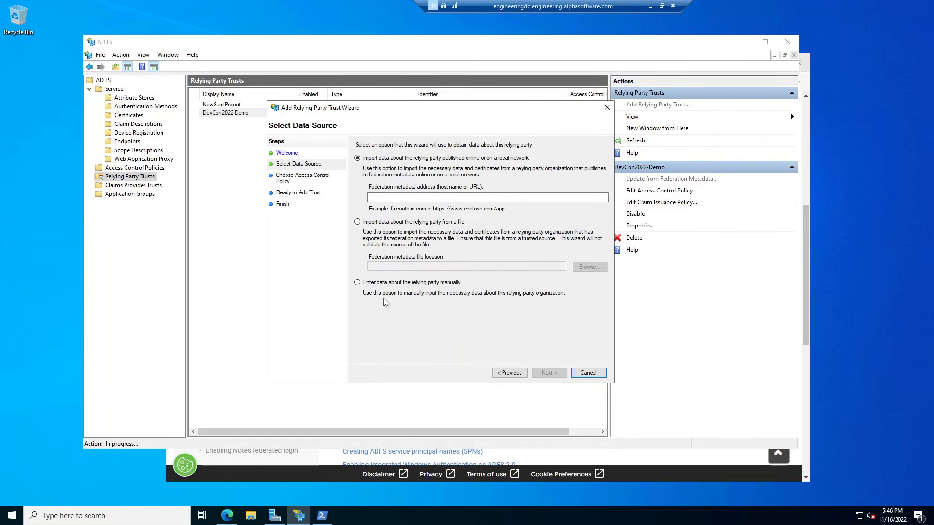
pyautogui.click(357, 282)
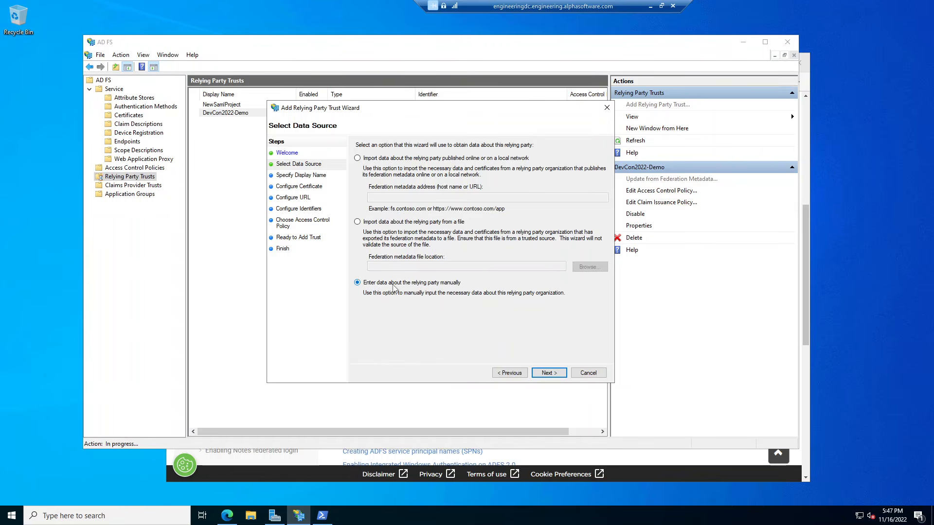
pyautogui.click(549, 372)
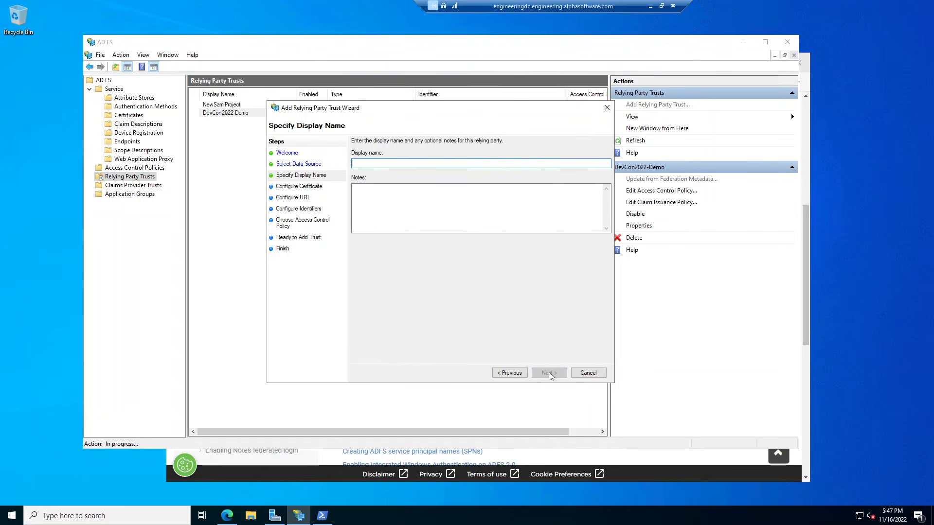
# - Name the trust "ADFS Example Relying Party (for Alpha Anywhere)" and skip the optional token encryption certificate
pyautogui.write('ADFS ')
pyautogui.write('Example Relyin')
pyautogui.write('g Party')
pyautogui.write(' (For ')
pyautogui.write('or Alpha A')
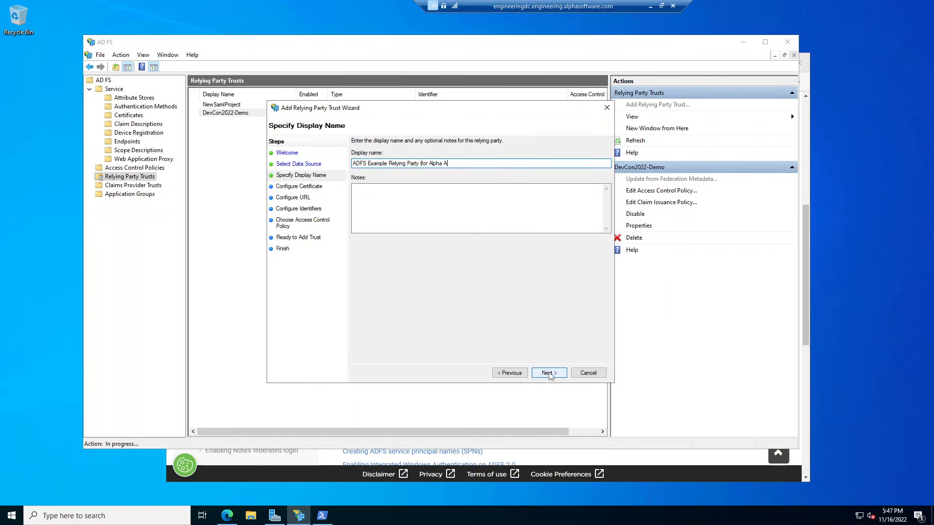
pyautogui.write('nywhere)')
pyautogui.click(550, 375)
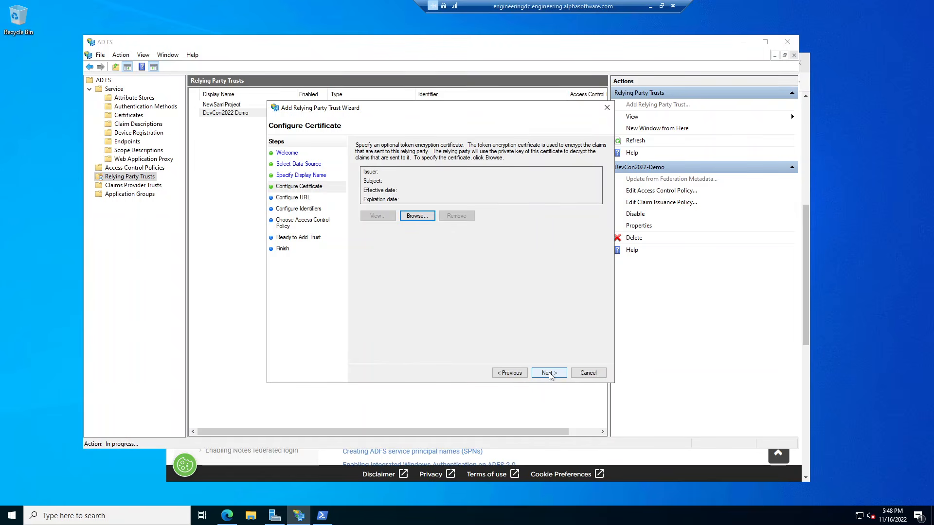
pyautogui.click(549, 373)
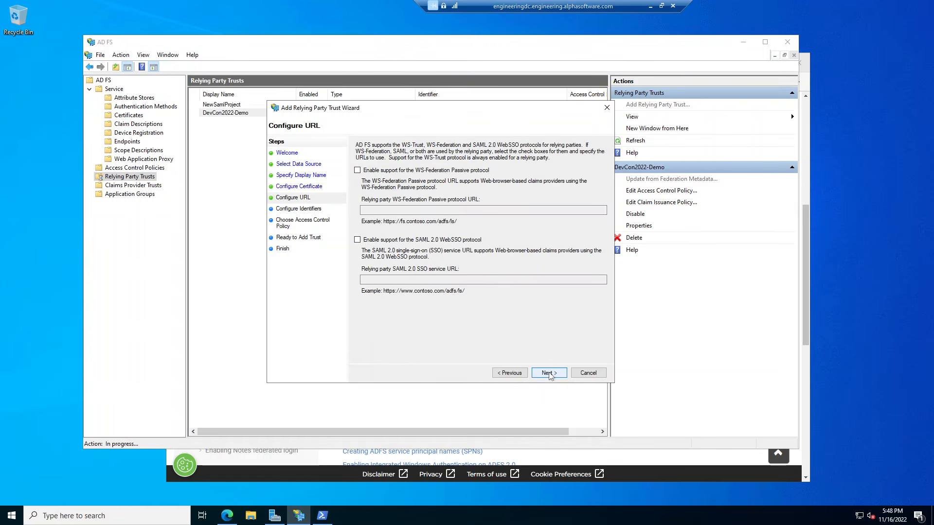
pyautogui.click(358, 240)
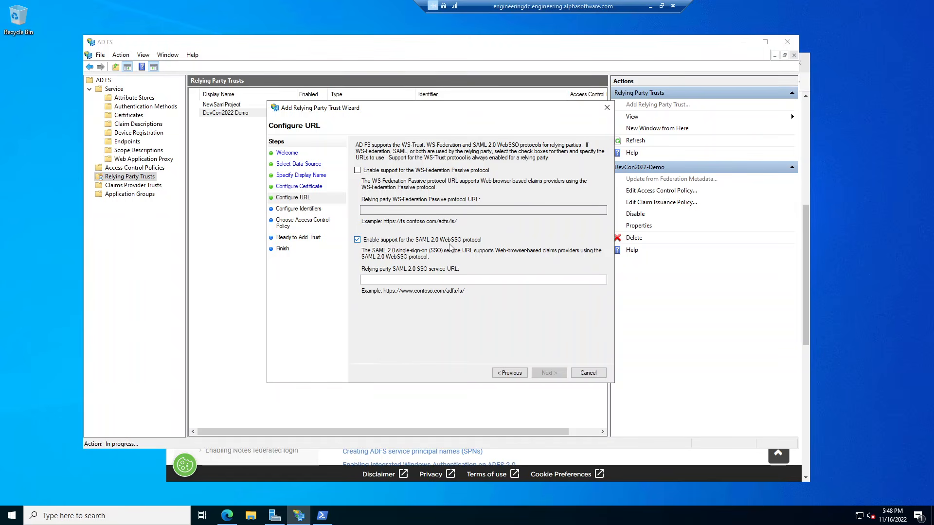
pyautogui.click(451, 280)
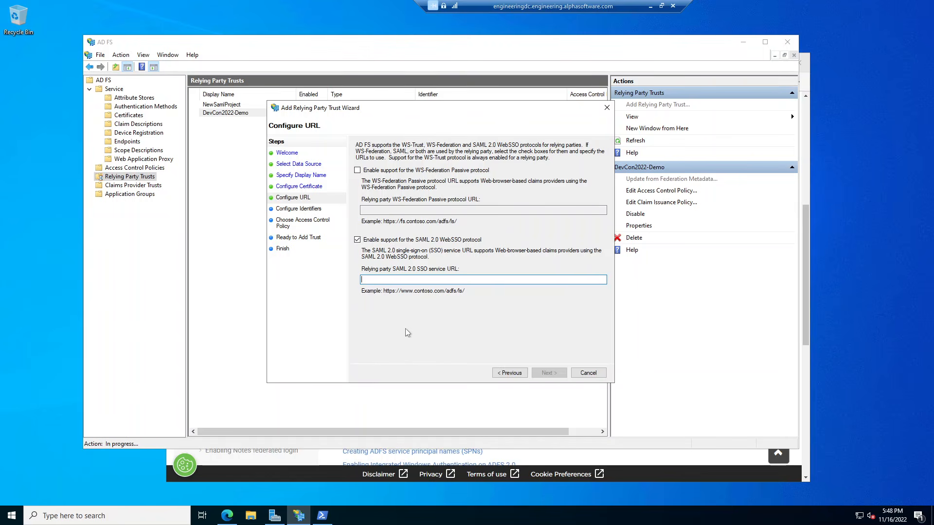
pyautogui.write('https:/')
pyautogui.write('terry201')
pyautogui.press('BackSpace')
pyautogui.press('BackSpace')
pyautogui.press('BackSpace')
pyautogui.press('BackSpace')
pyautogui.press('BackSpace')
pyautogui.press('BackSpace')
pyautogui.press('BackSpace')
pyautogui.press('BackSpace')
pyautogui.write('cleanws2012')
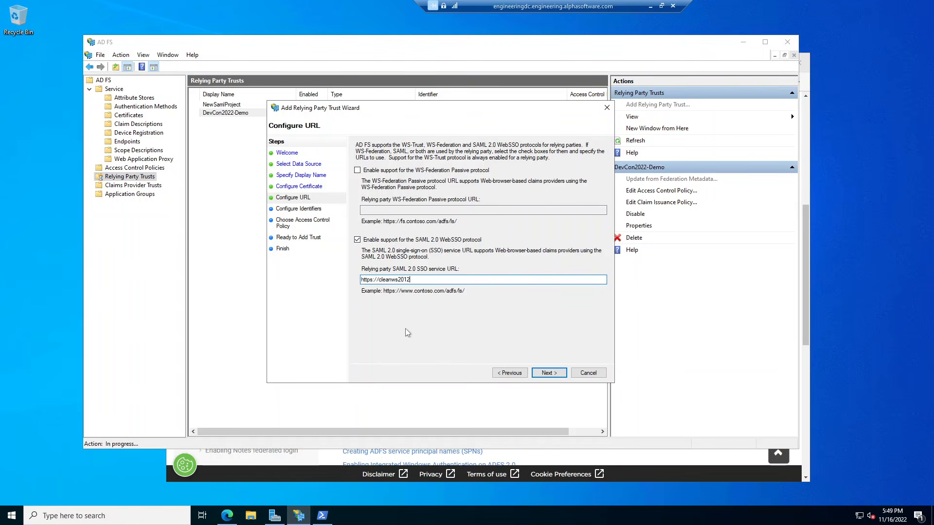
pyautogui.write('.engineering.alphasoftware.com/DevCon2022Demo/federated')
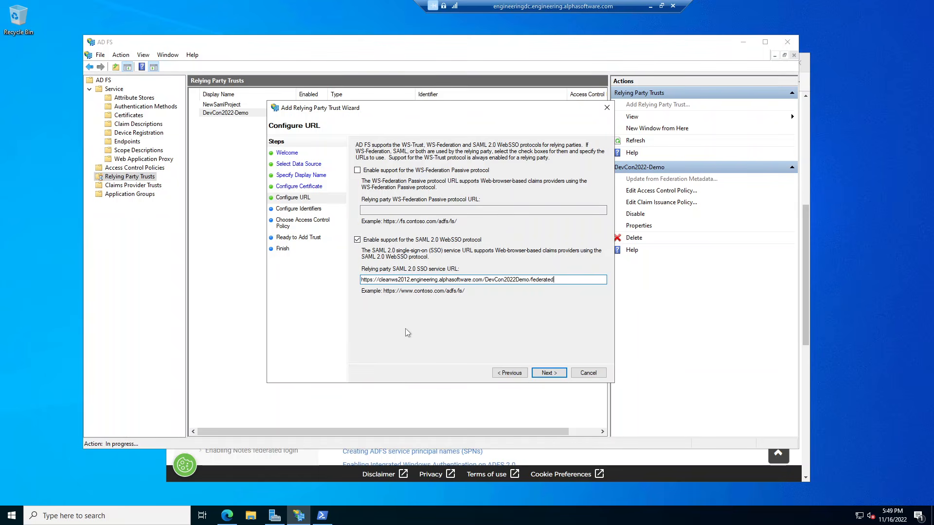
pyautogui.write('Authentication.a')
pyautogui.write('w')
pyautogui.click(549, 373)
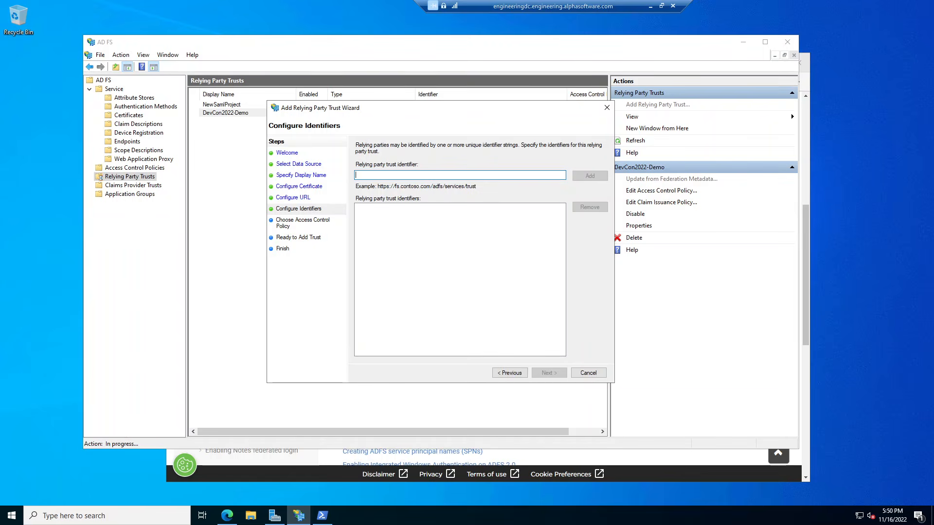
# - Add Adfs-Rp-Trust as the relying party trust identifier
pyautogui.write('Adfs-Rp-Trust')
pyautogui.click(602, 178)
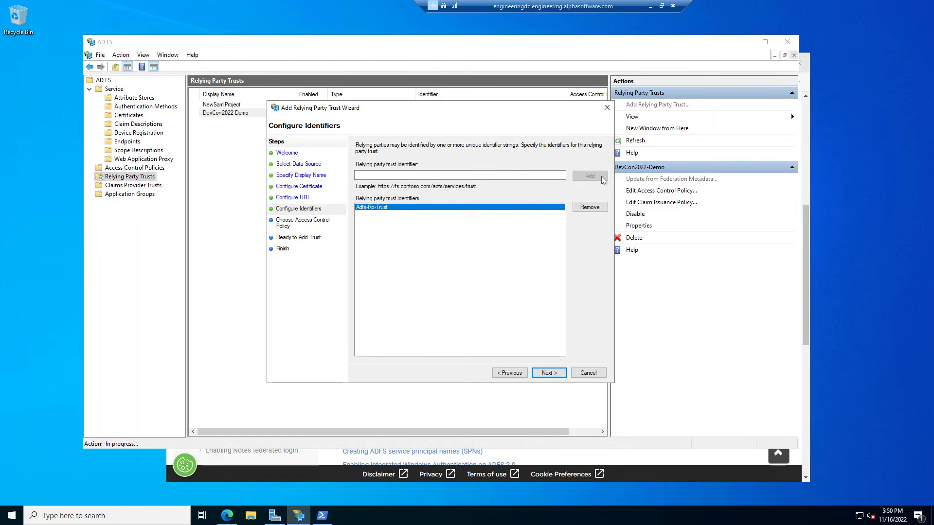
pyautogui.click(555, 375)
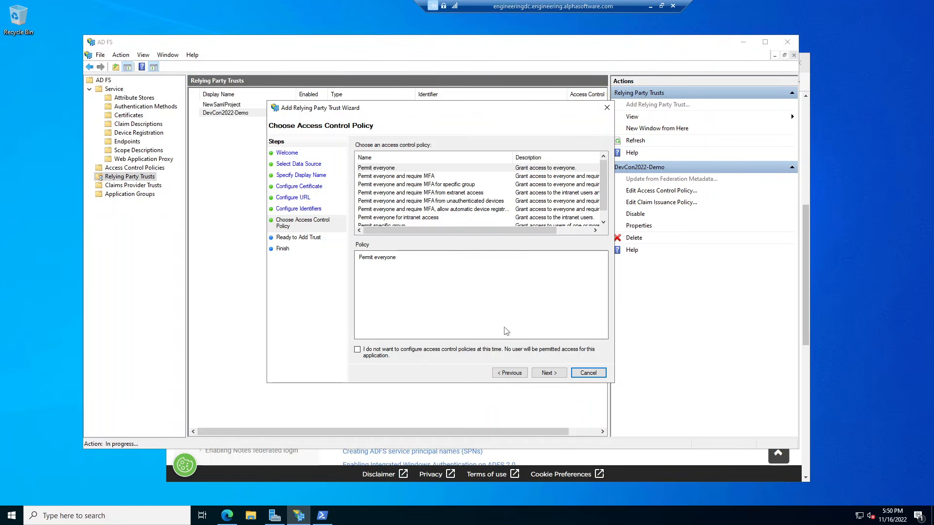
# - Accept the Permit everyone access policy and finish adding the trust, keeping the option to configure its claims issuance policy
pyautogui.click(548, 373)
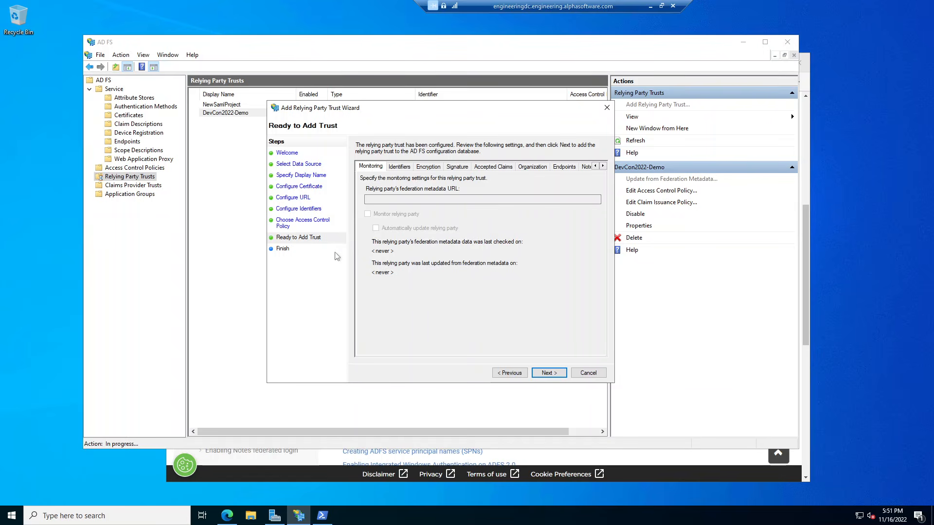
pyautogui.click(548, 373)
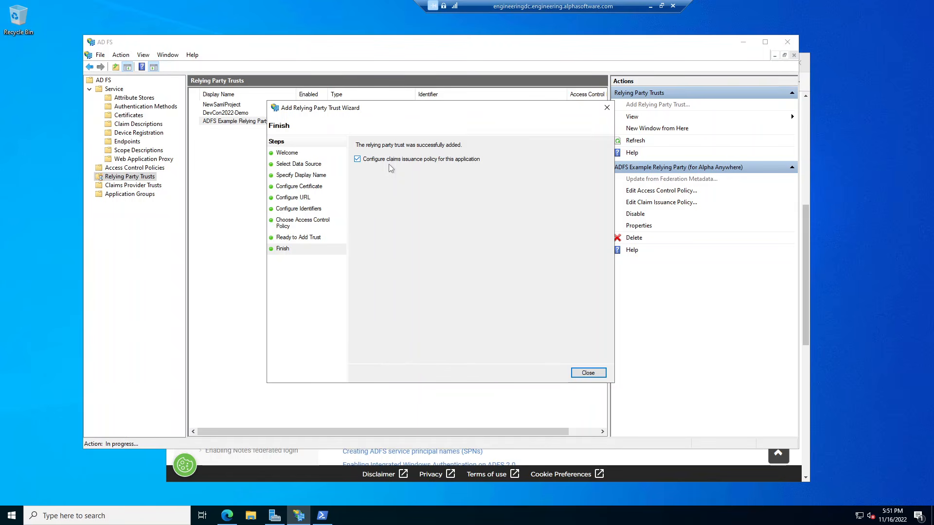
pyautogui.click(593, 377)
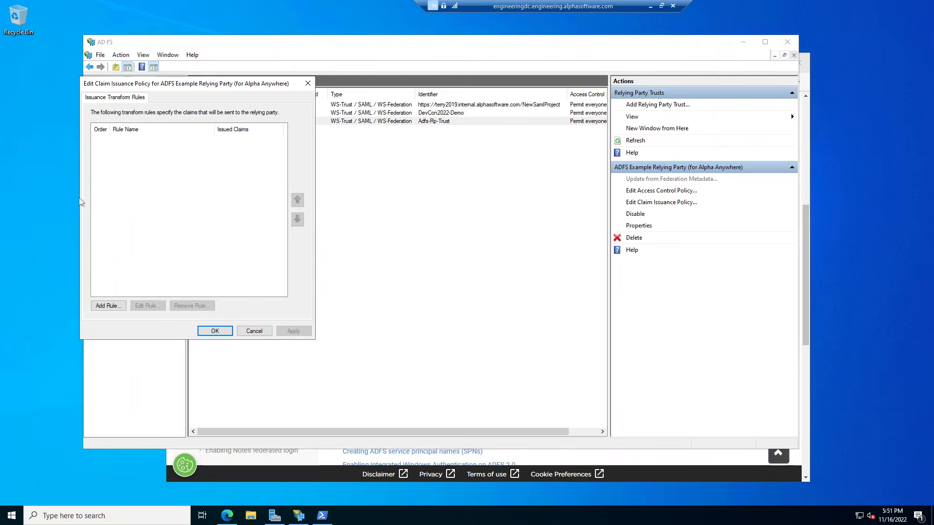
# - Add an issuance transform rule based on the Send LDAP Attributes as Claims template
pyautogui.moveTo(229, 83); pyautogui.dragTo(467, 125)
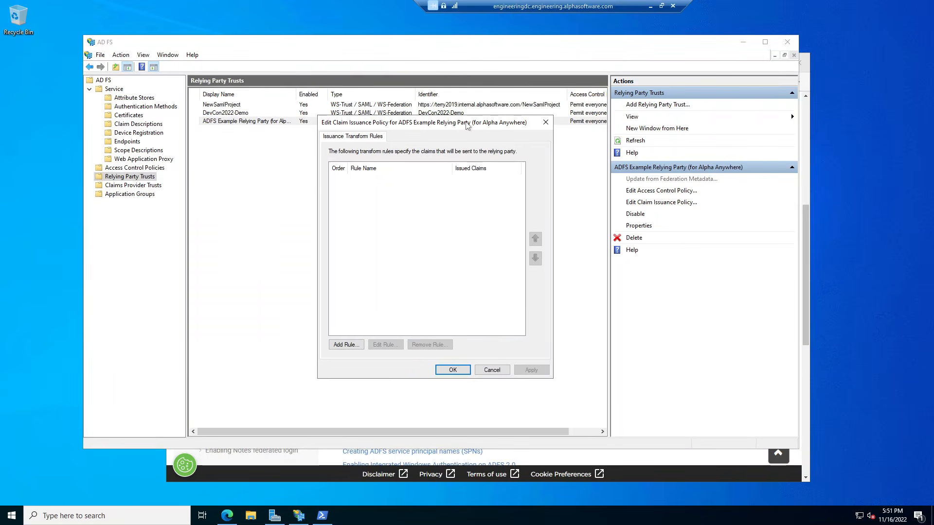
pyautogui.click(351, 344)
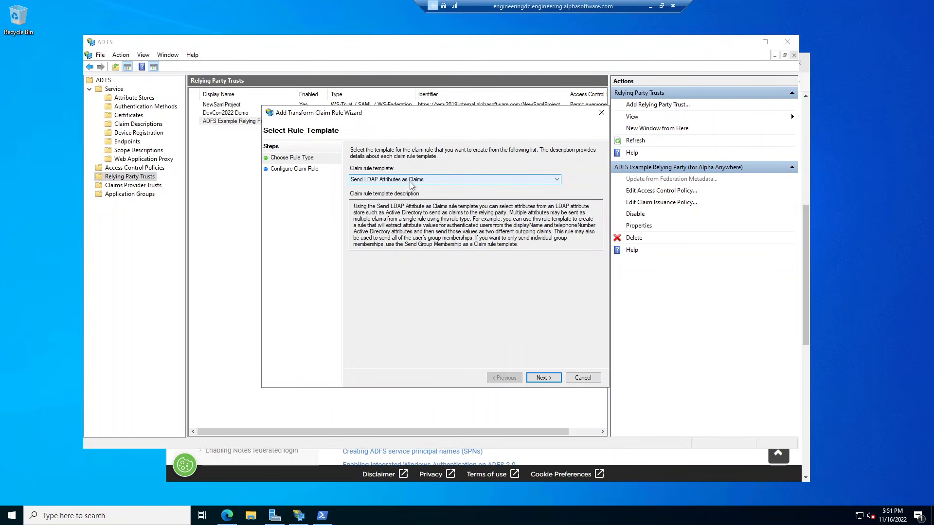
pyautogui.click(412, 180)
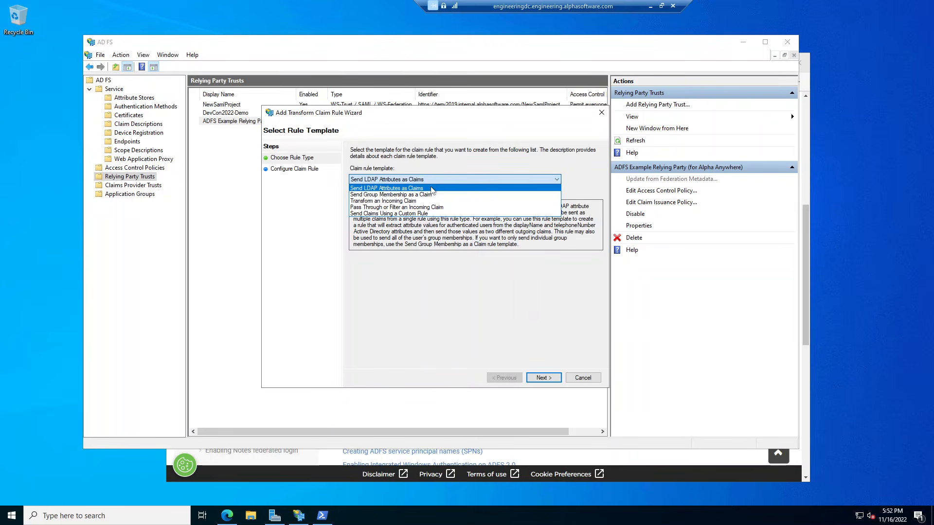
pyautogui.click(430, 187)
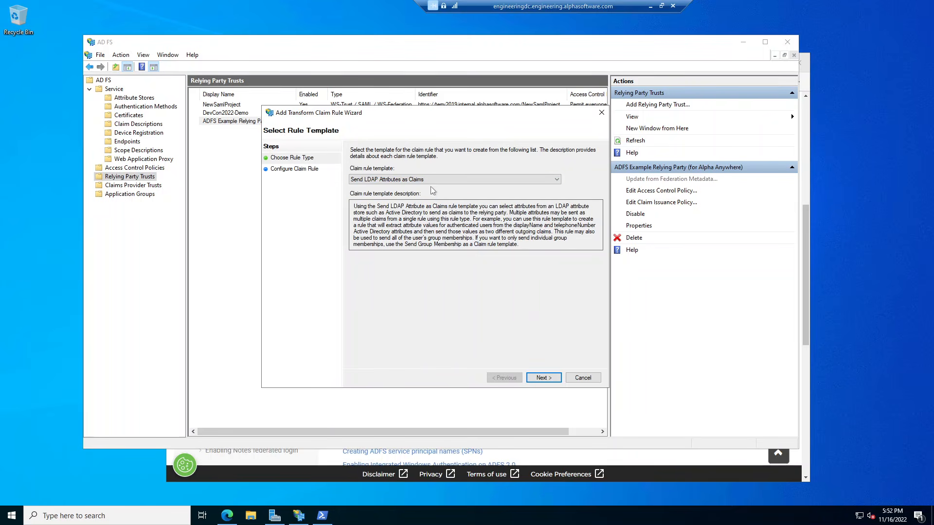
pyautogui.click(541, 378)
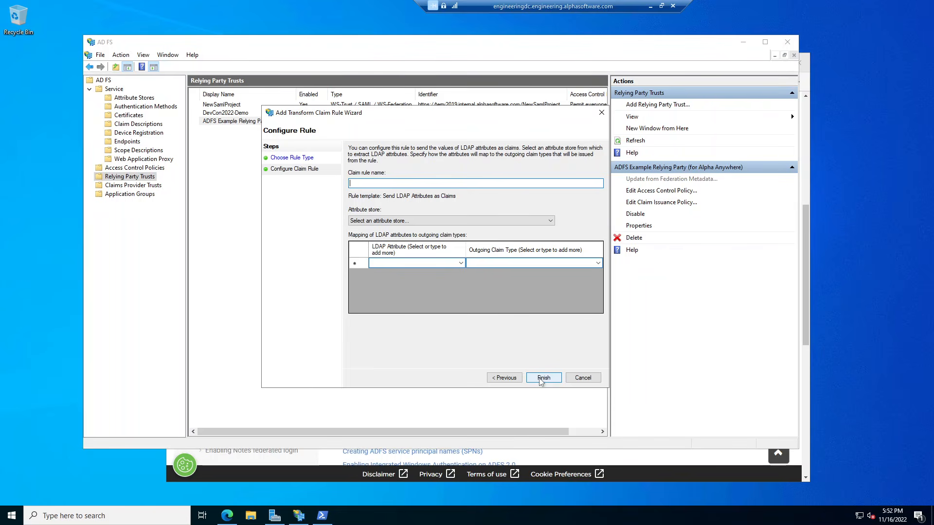
# - Name the claim rule "Alpha Anywhere data" and set its attribute store to Active Directory
pyautogui.write('Alpha Anywhere data')
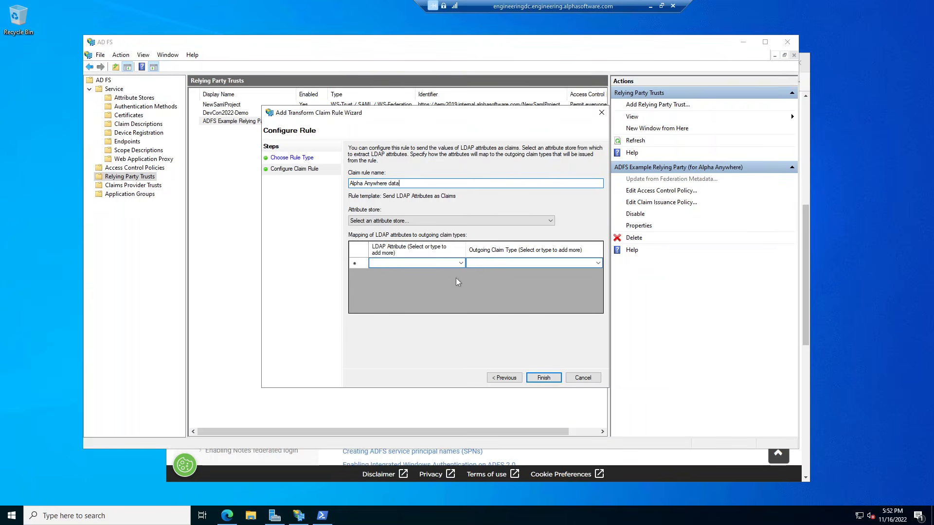
pyautogui.click(411, 221)
pyautogui.click(409, 236)
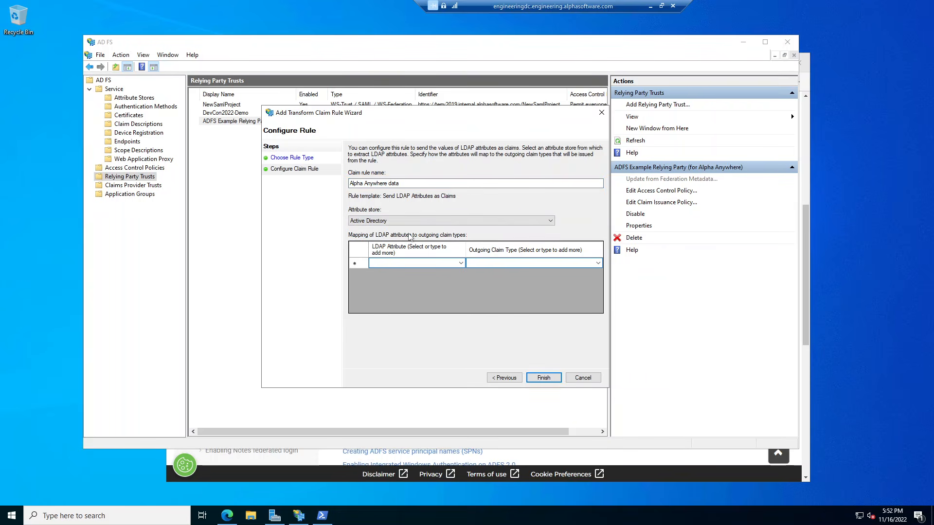
# - Map the SAM-Account-Name LDAP attribute to the Name ID outgoing claim type
pyautogui.click(459, 263)
pyautogui.click(459, 264)
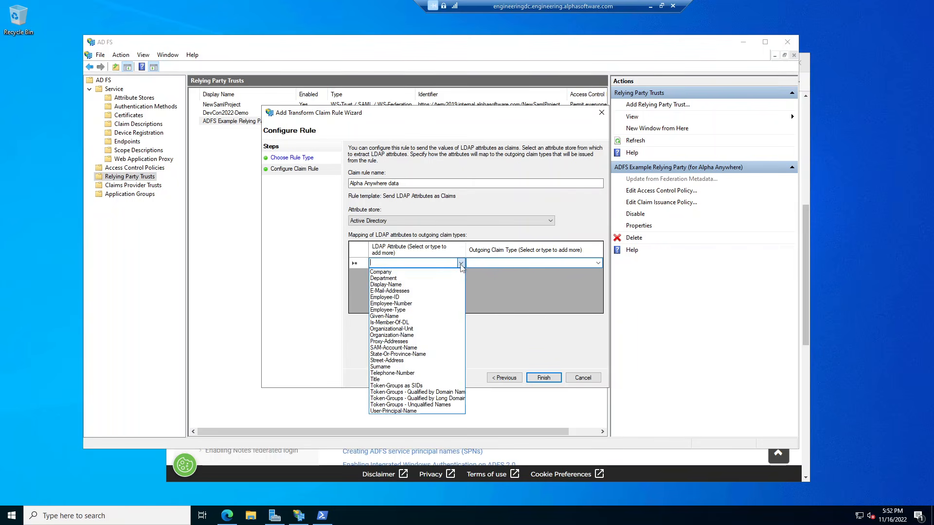
pyautogui.click(437, 347)
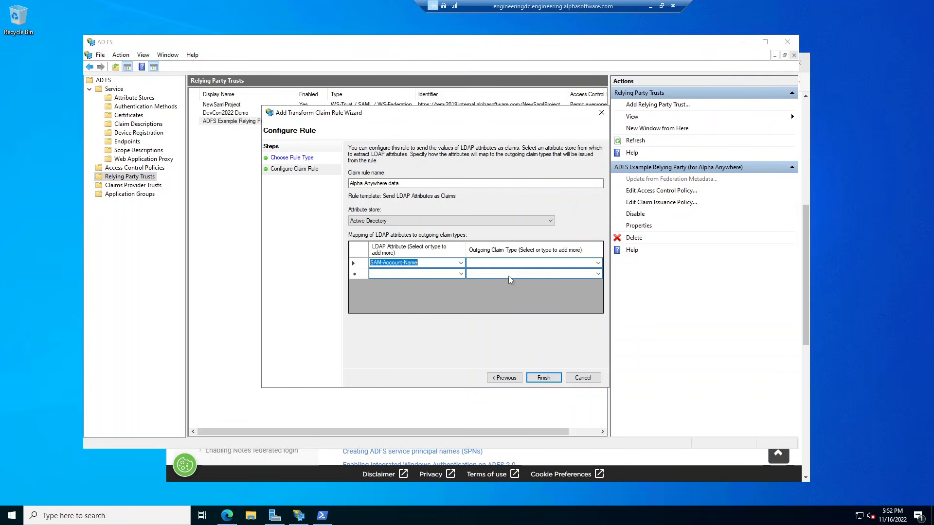
pyautogui.click(598, 263)
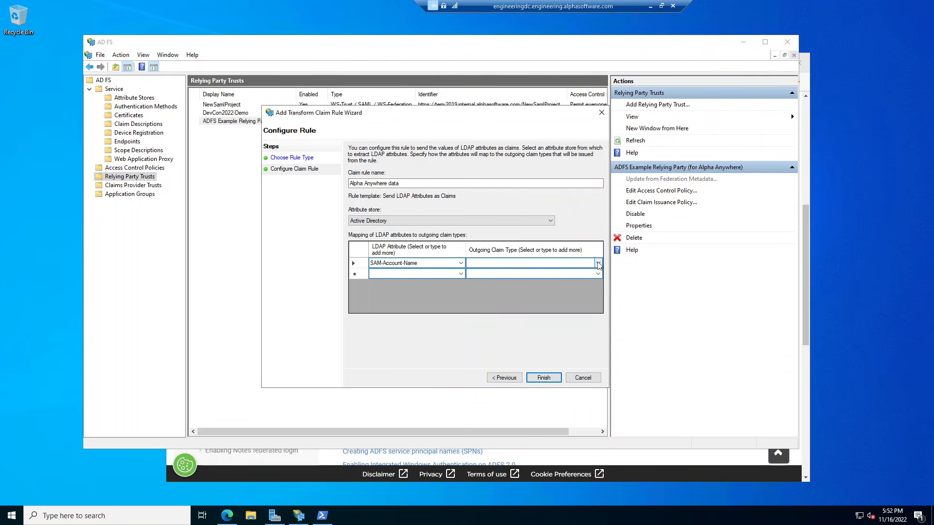
pyautogui.click(598, 264)
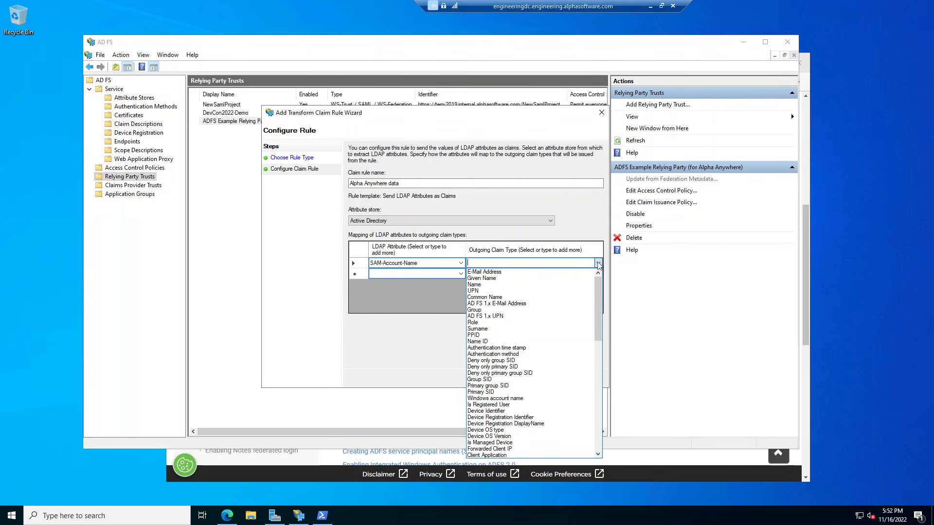
pyautogui.click(508, 341)
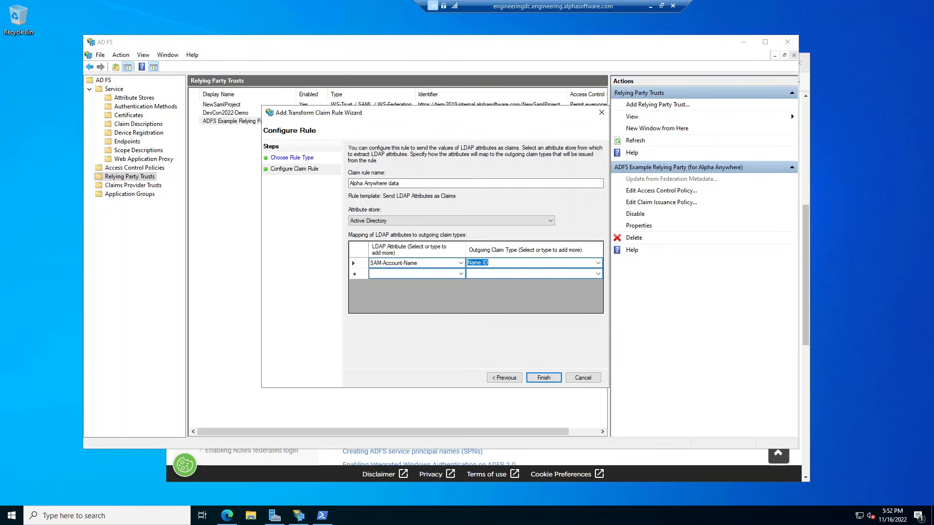
# - Map the E-Mail-Addresses LDAP attribute to the E-Mail Address outgoing claim type in the second mapping row
pyautogui.click(461, 274)
pyautogui.click(461, 274)
pyautogui.click(413, 302)
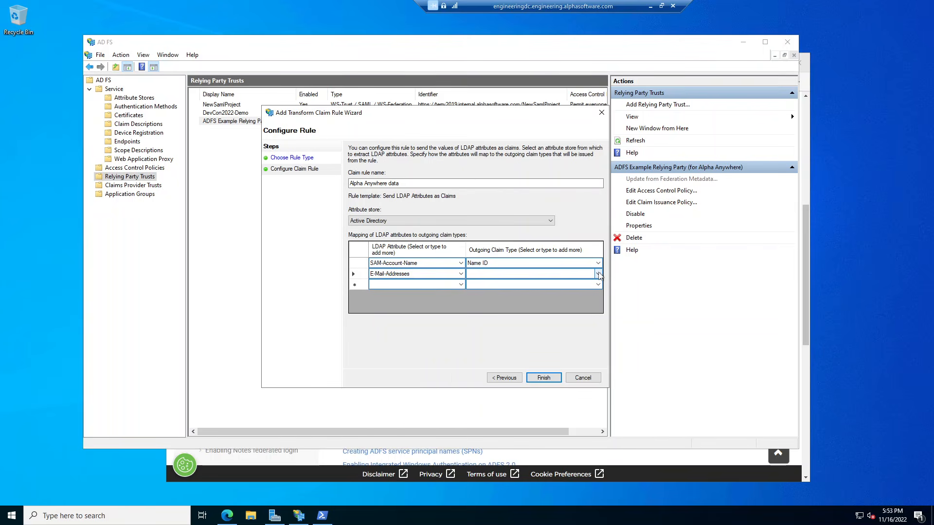
pyautogui.click(598, 275)
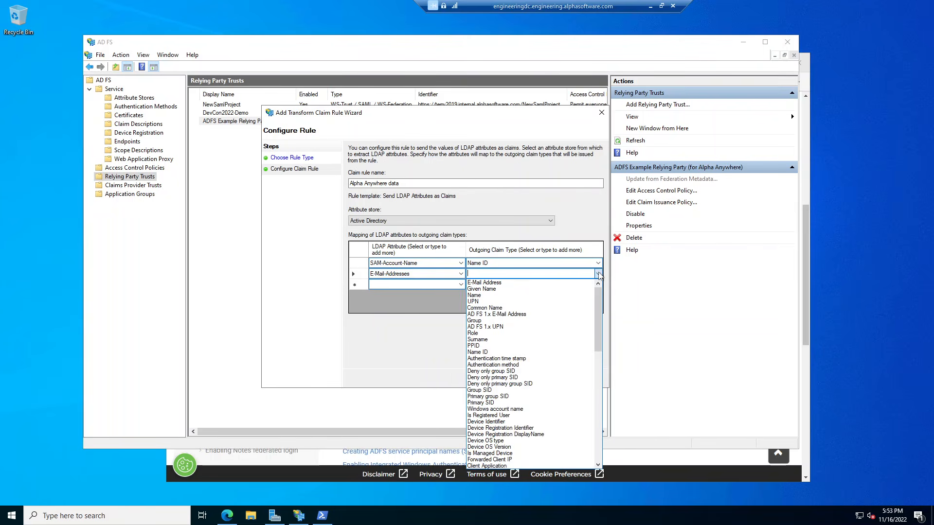
pyautogui.click(521, 287)
# - Map Token-Groups - Qualified by Domain Name to the Group outgoing claim type in the third mapping row
pyautogui.click(461, 284)
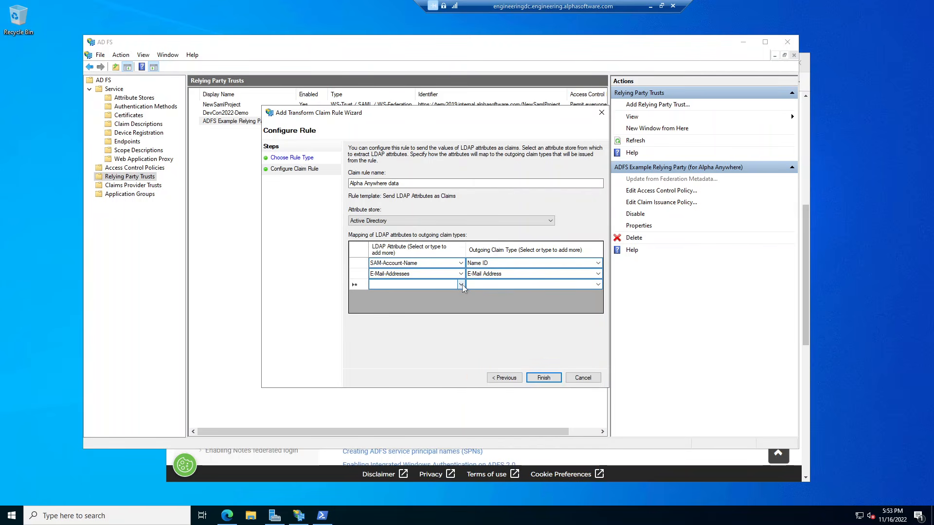
pyautogui.click(460, 285)
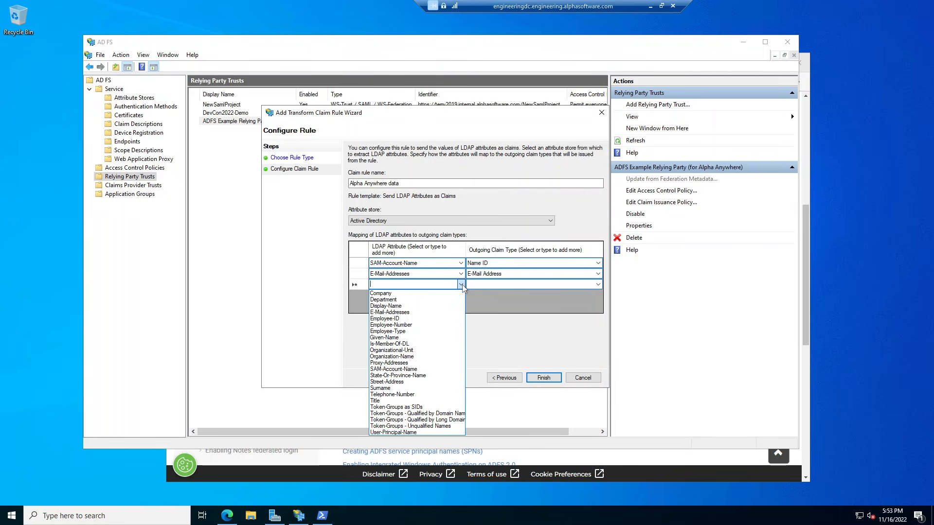
pyautogui.click(414, 415)
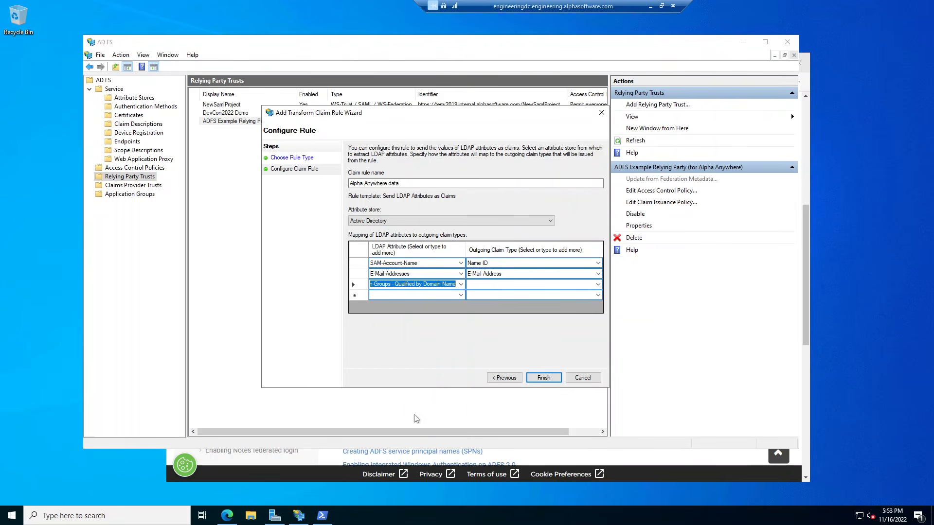
pyautogui.click(598, 286)
pyautogui.click(597, 285)
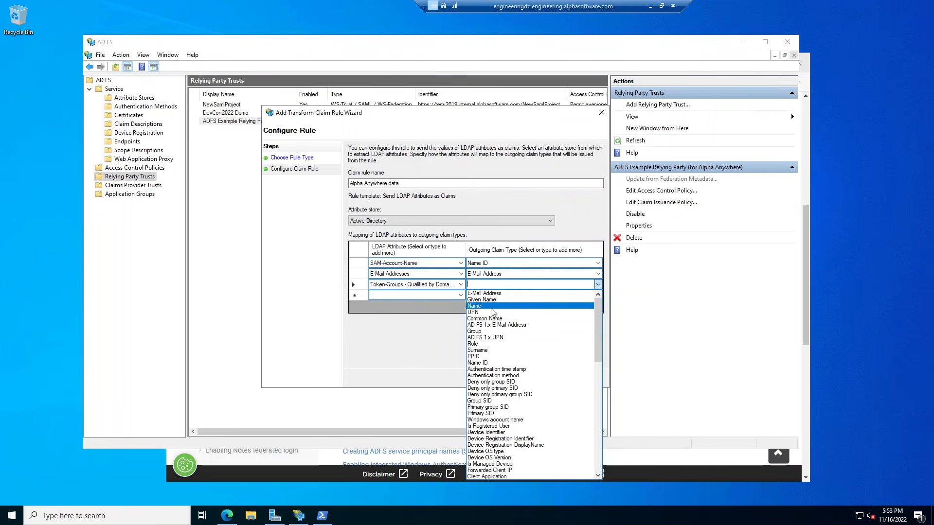
pyautogui.click(488, 335)
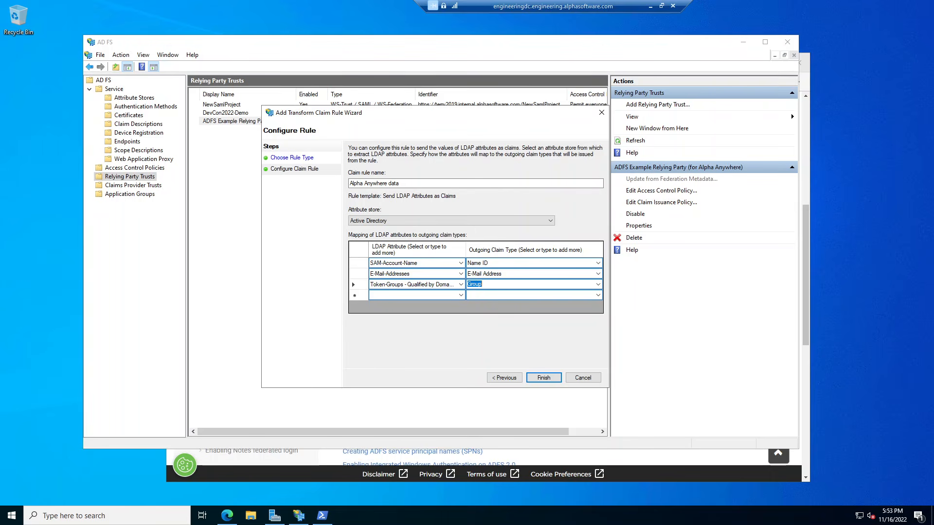
# - Map the User-Principal-Name LDAP attribute to the UPN outgoing claim type in the fourth mapping row
pyautogui.click(460, 297)
pyautogui.click(460, 295)
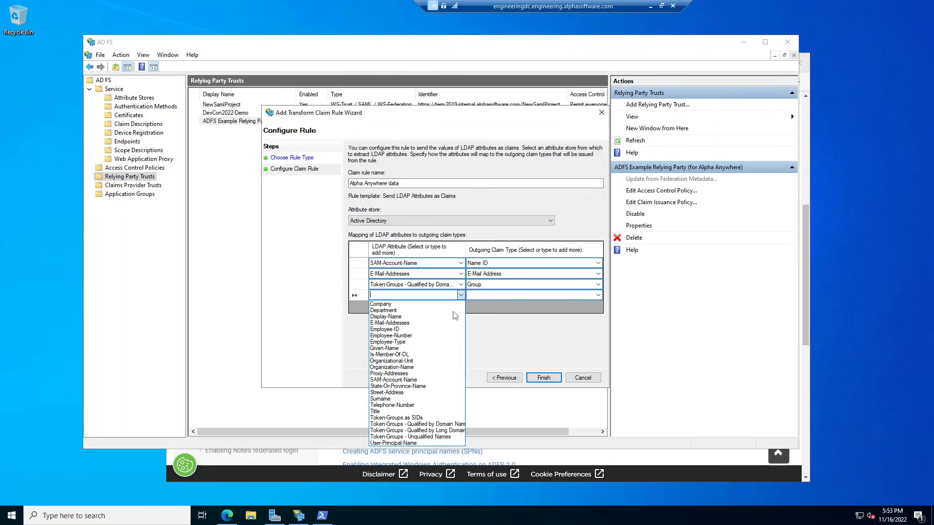
pyautogui.click(419, 443)
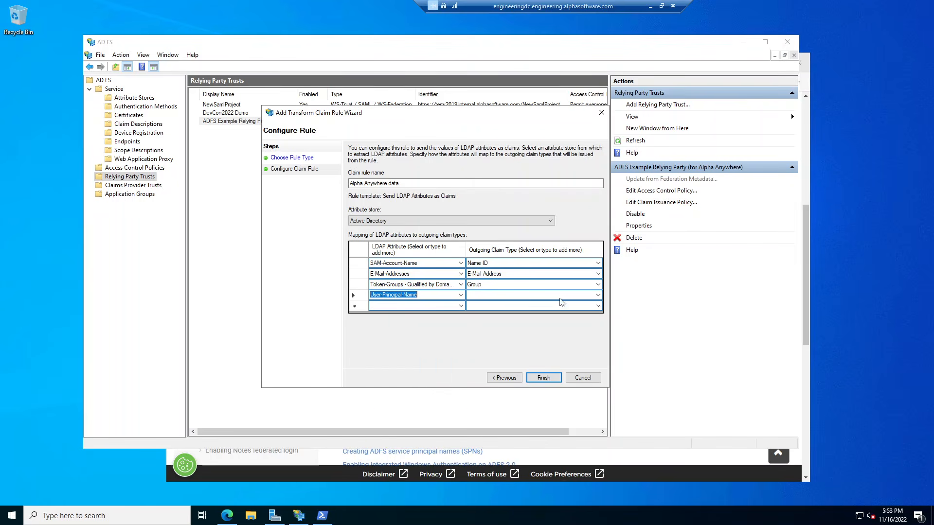
pyautogui.click(598, 295)
pyautogui.click(598, 295)
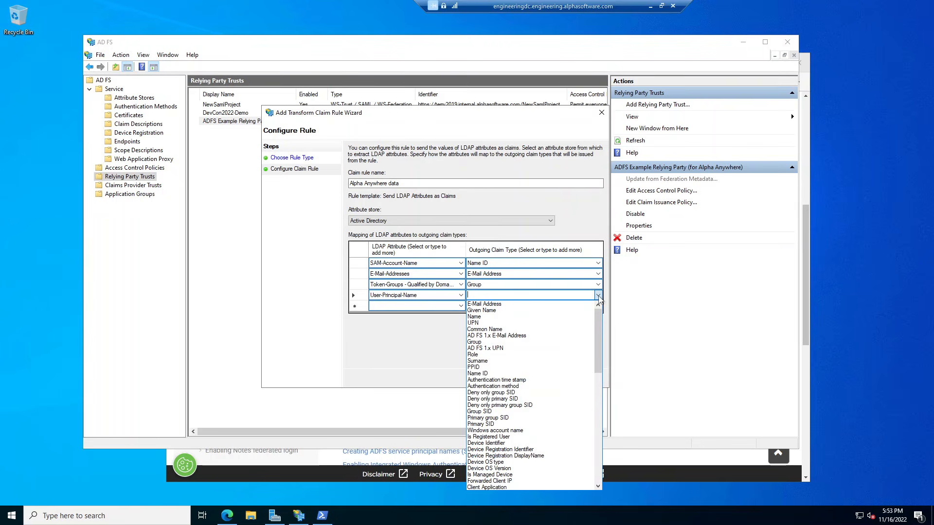
pyautogui.click(504, 326)
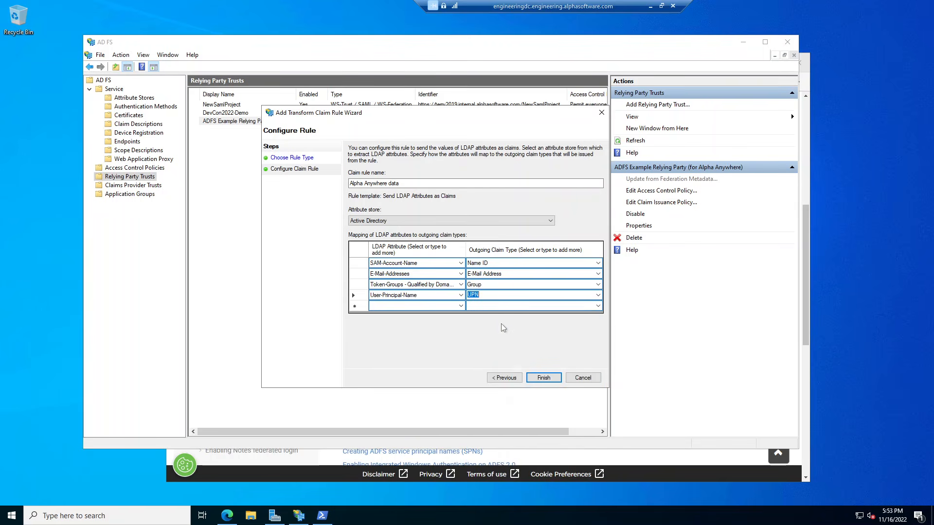
# - Finish the claim rule, then apply and close the relying party's claim issuance policy
pyautogui.click(553, 378)
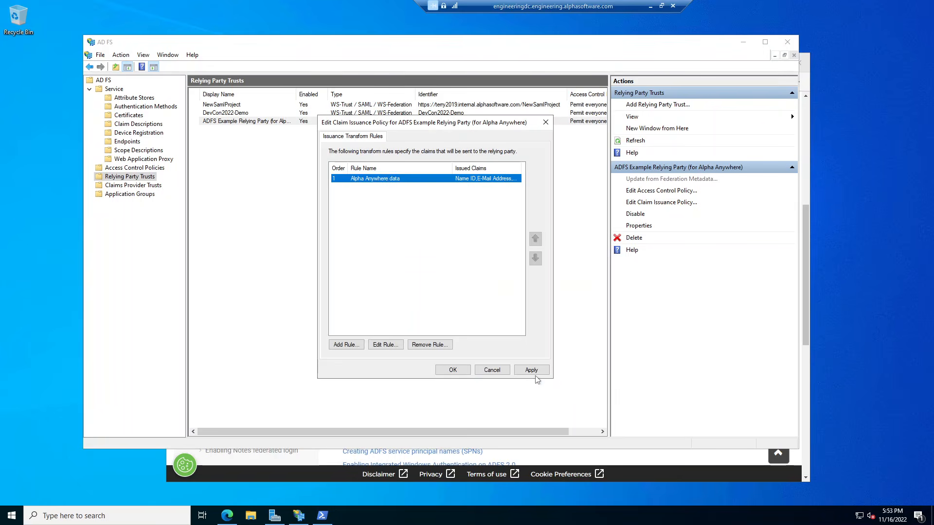
pyautogui.click(533, 371)
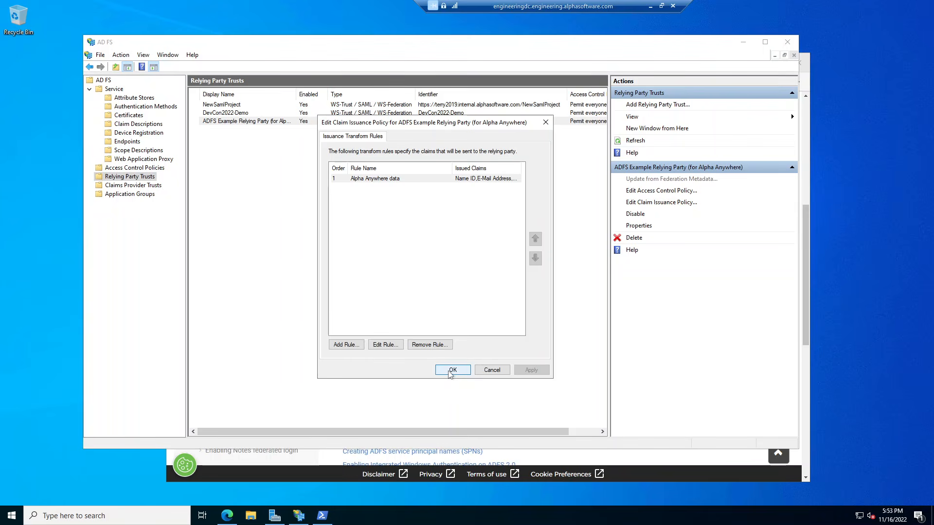
pyautogui.click(451, 370)
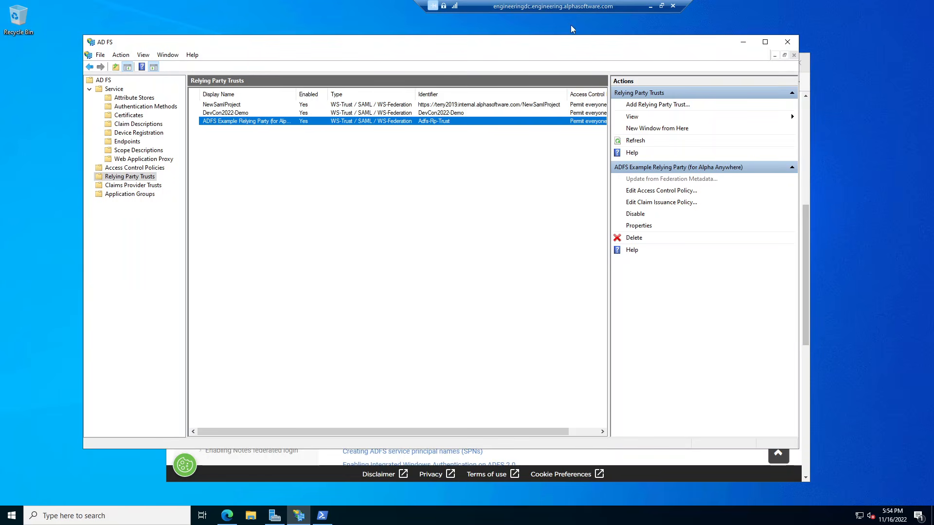
# - Switch to Alpha Anywhere and create a federated authentication configuration named "Sample ADFS engineering" with its status set to Active
pyautogui.click(650, 7)
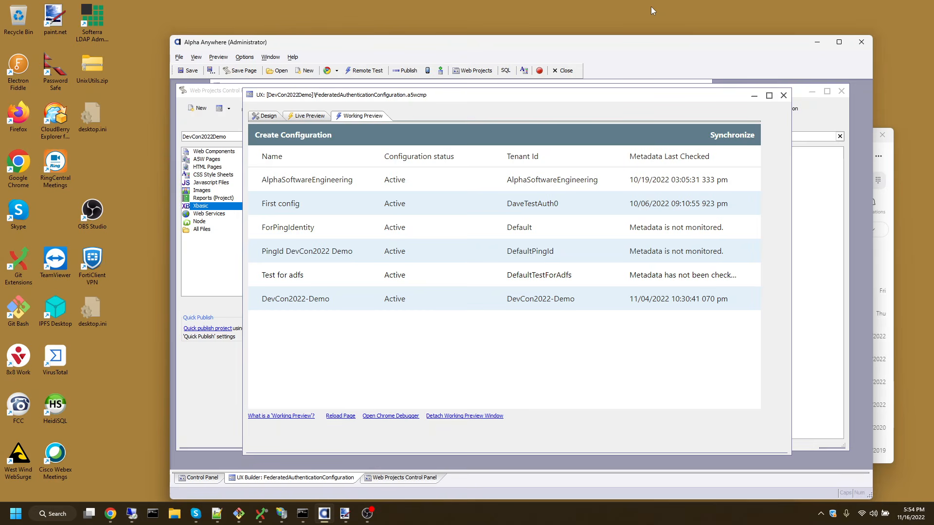
pyautogui.click(295, 137)
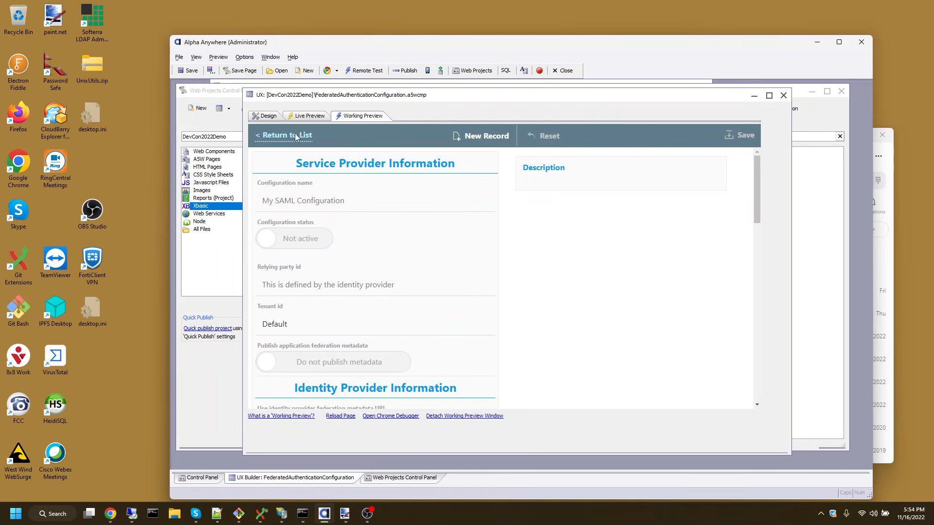
pyautogui.click(310, 203)
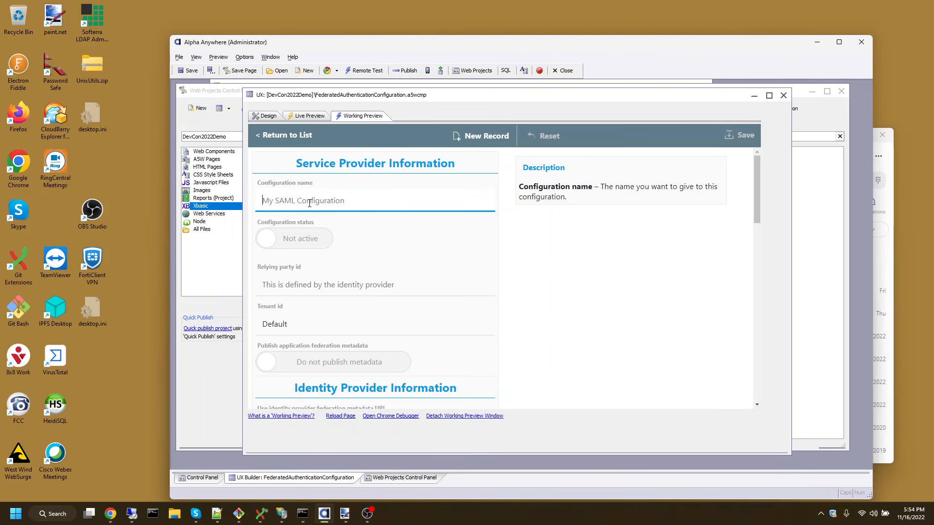
pyautogui.write('Sample ')
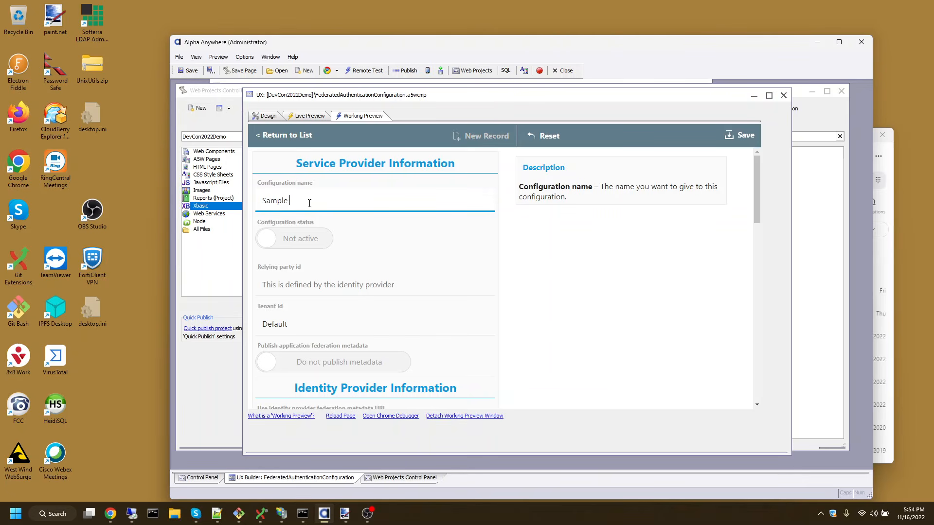
pyautogui.write('ADFS engineering')
pyautogui.click(308, 242)
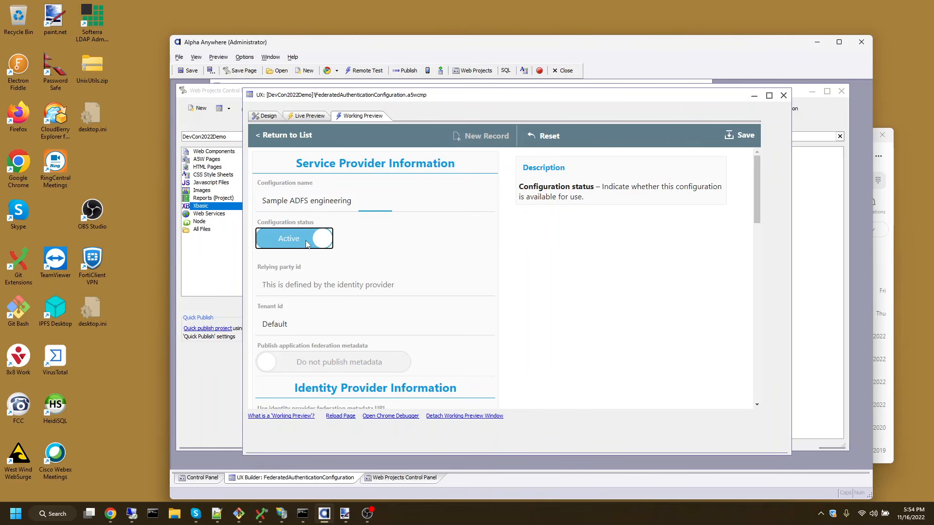
# - Set the configuration's relying party id to Adfs-Rp-Trust and its tenant id to DefaultADFSEngineering
pyautogui.click(300, 286)
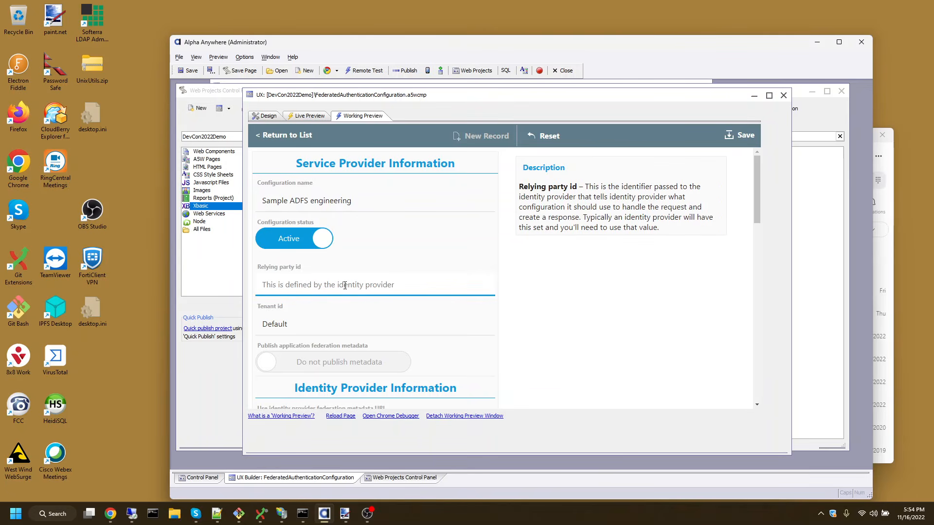
pyautogui.moveTo(324, 513)
pyautogui.write('Adfs-')
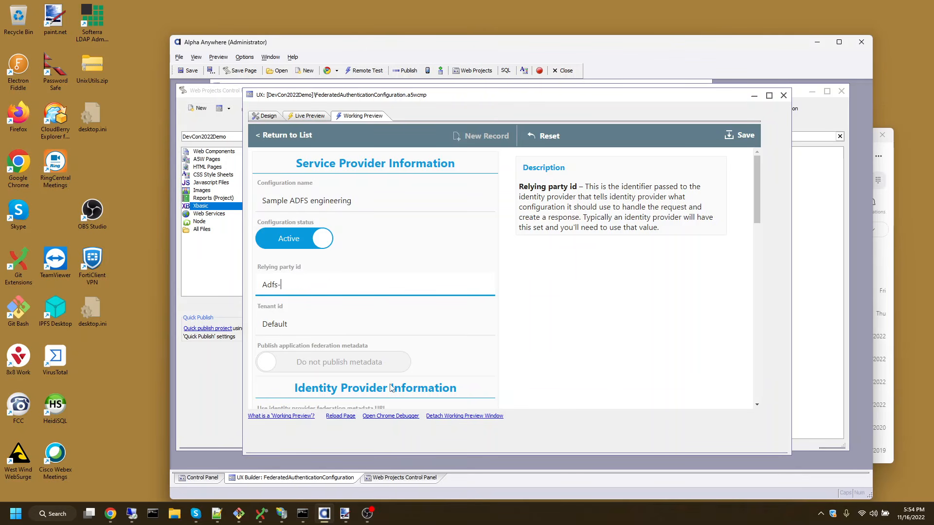
pyautogui.write('Rp-Trust')
pyautogui.click(312, 323)
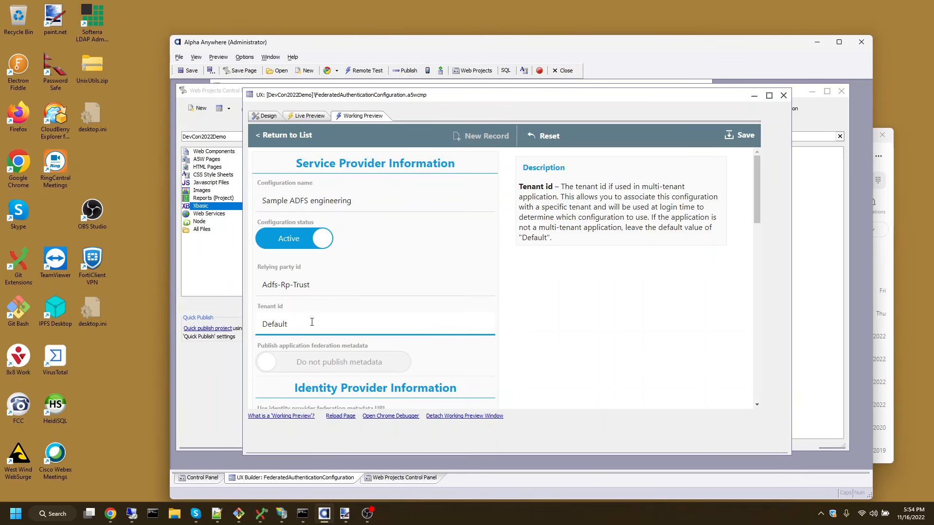
pyautogui.write('ADFSEngineering')
pyautogui.scroll(-3, 312, 322)
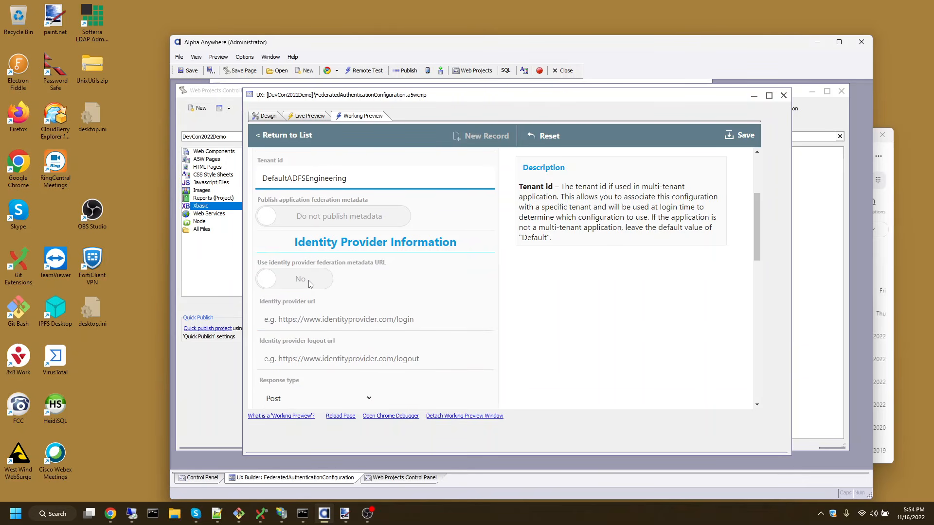
pyautogui.click(310, 284)
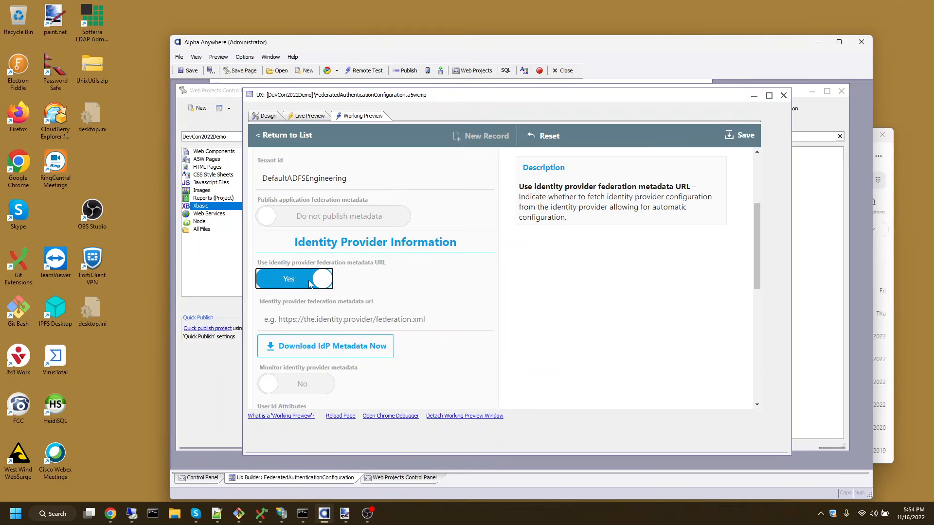
pyautogui.click(314, 317)
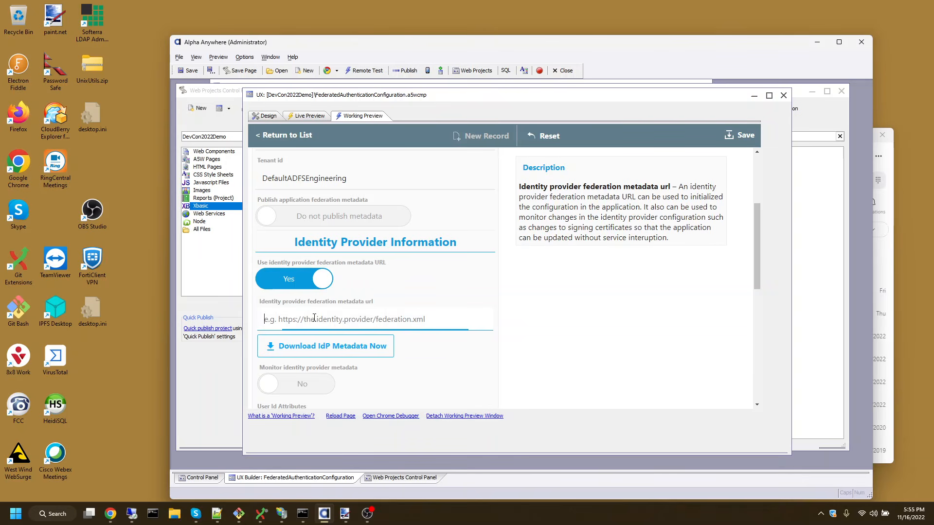
pyautogui.write('ht')
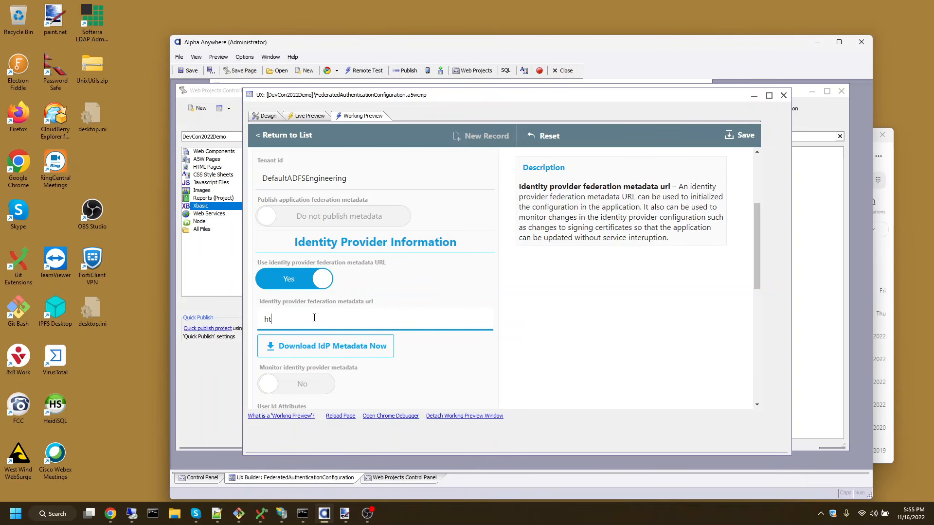
pyautogui.write('tps://engineeringdc.engieinee')
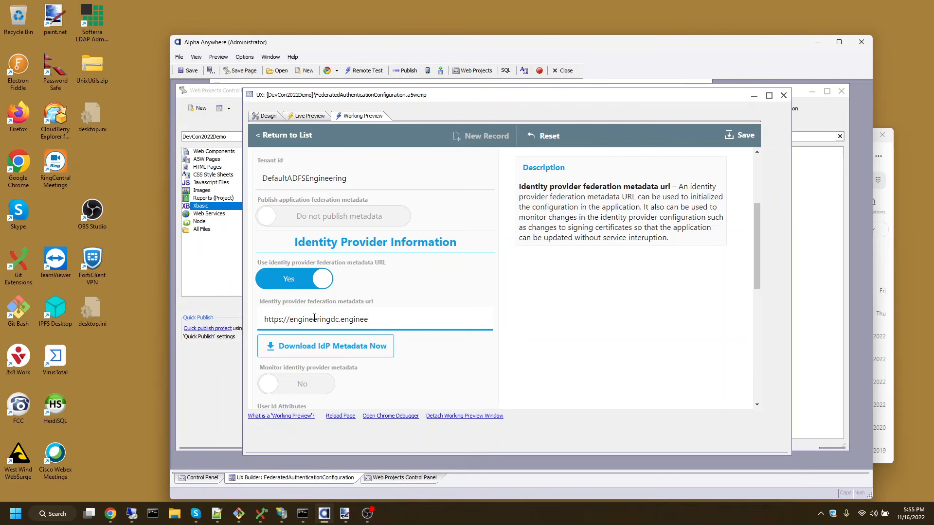
pyautogui.write('ring.alphasoftware.com/')
# - Switch to AD FS on the engineeringdc server and display the service endpoints to look up the federation metadata path
pyautogui.click(132, 516)
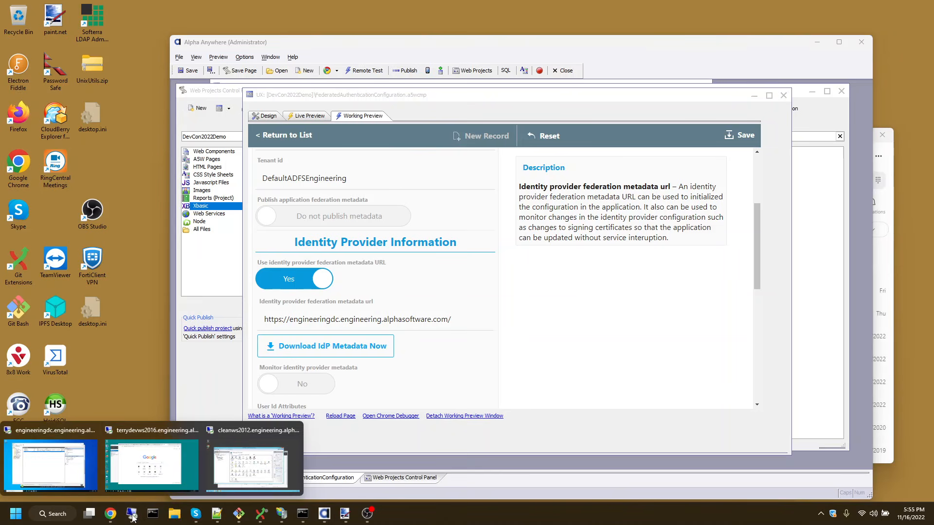
pyautogui.click(51, 442)
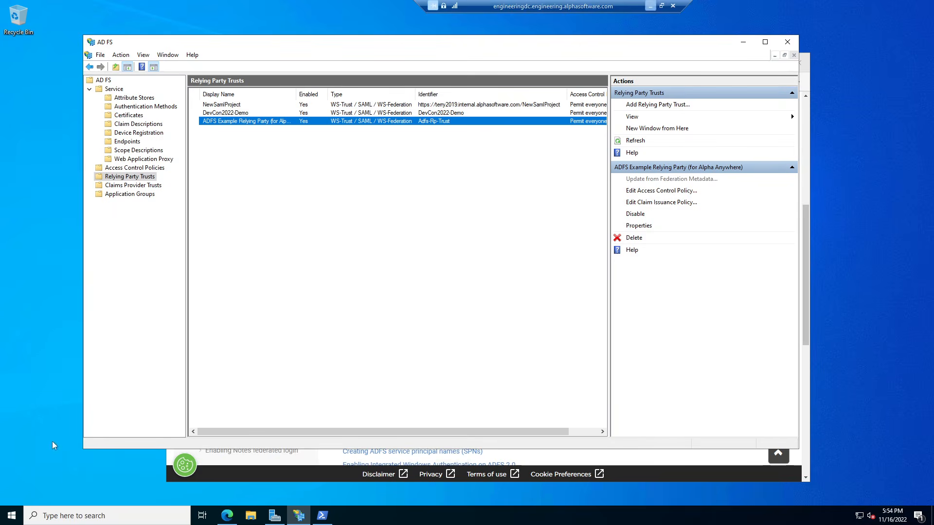
pyautogui.click(136, 143)
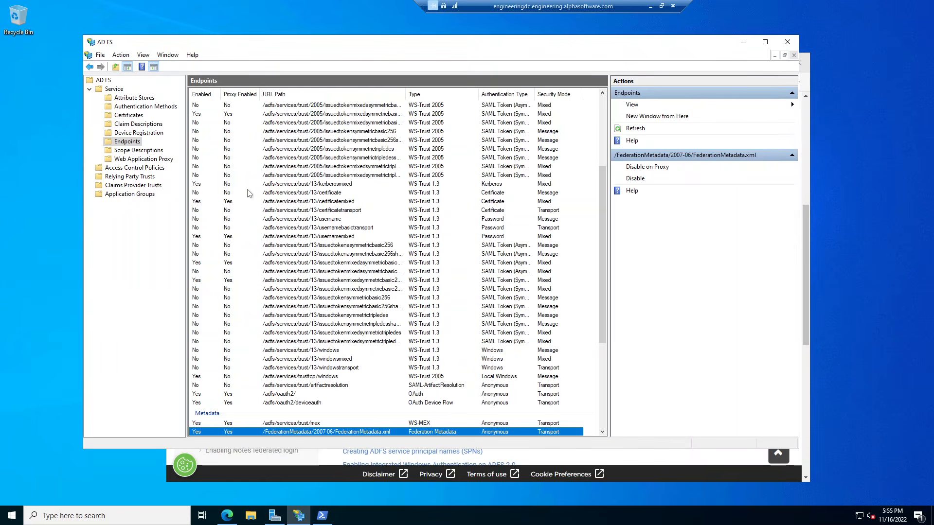
# - Find the Federation Metadata path among the AD FS endpoints and switch back to Alpha Anywhere
pyautogui.scroll(-5, 292, 261)
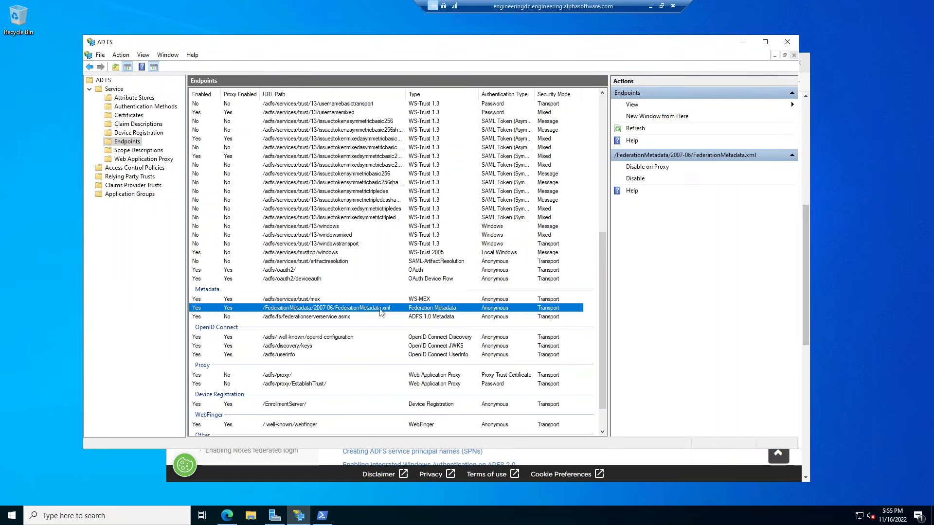
pyautogui.hotkey('alt', 'Tab')
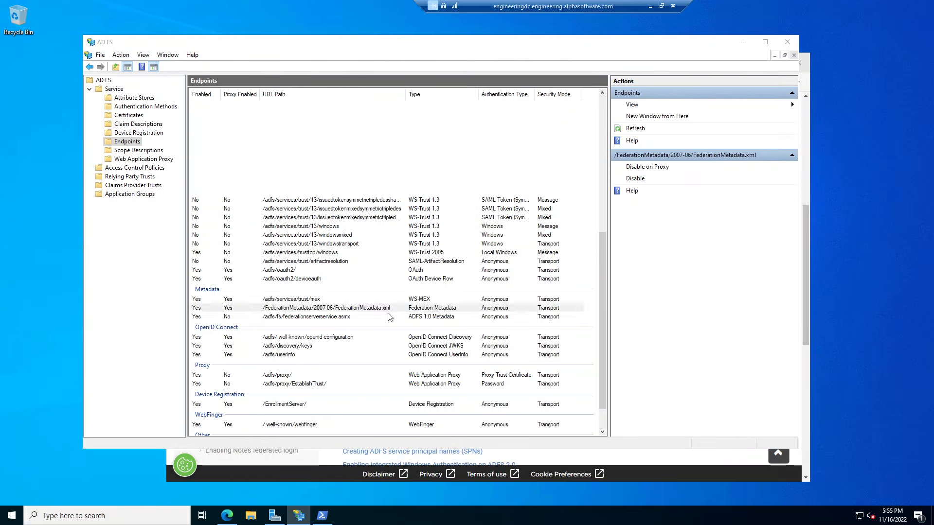
pyautogui.hotkey('alt', 'Tab')
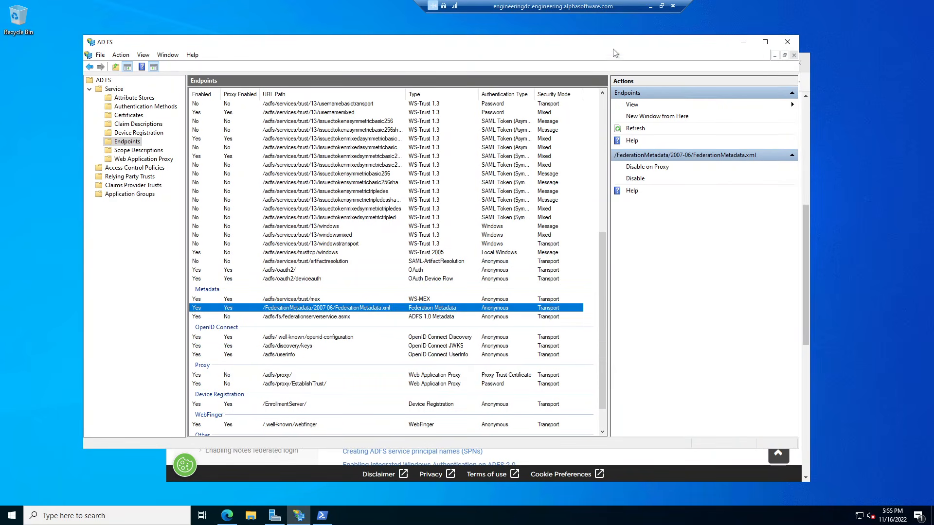
pyautogui.click(650, 7)
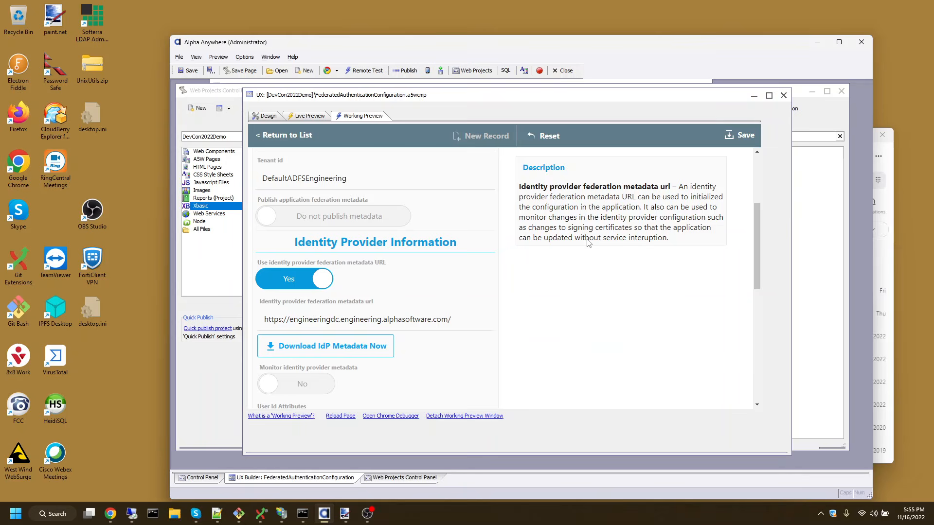
# - Append FederationMetadata/2007-06/FederationMetadata.xml to the identity provider federation metadata URL and download the IdP metadata
pyautogui.click(459, 319)
pyautogui.write('Federa')
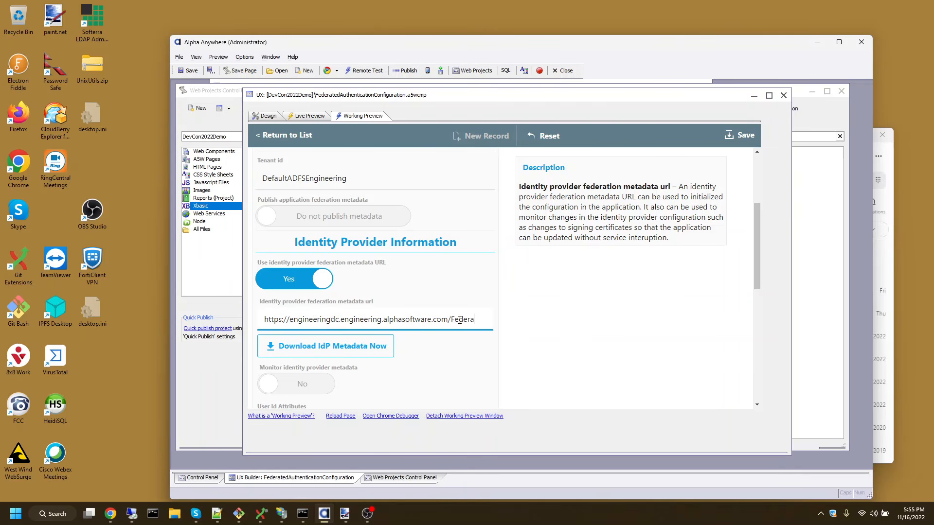
pyautogui.write('tionMetad')
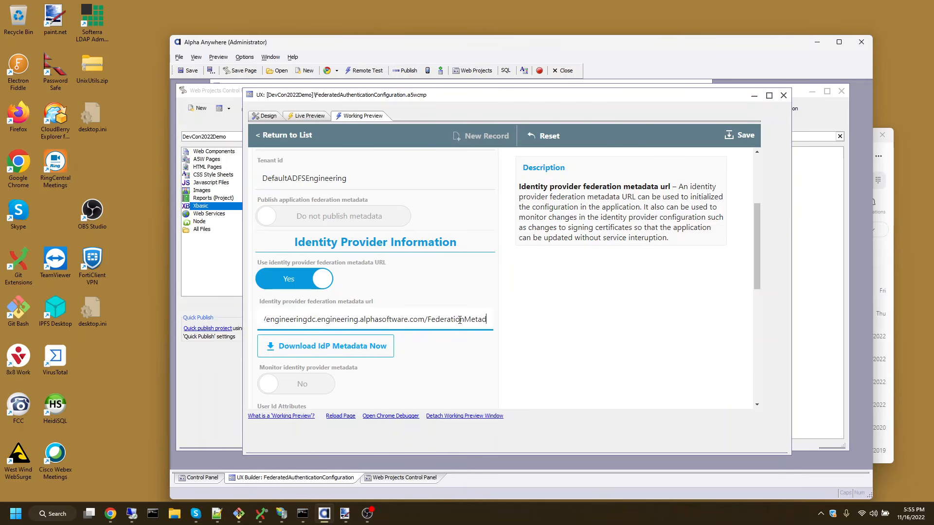
pyautogui.write('ata/20')
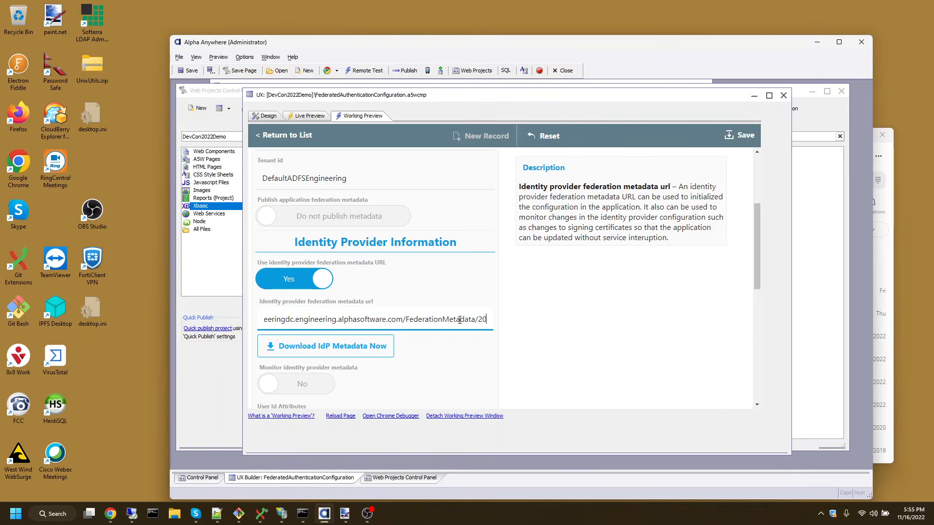
pyautogui.write('07')
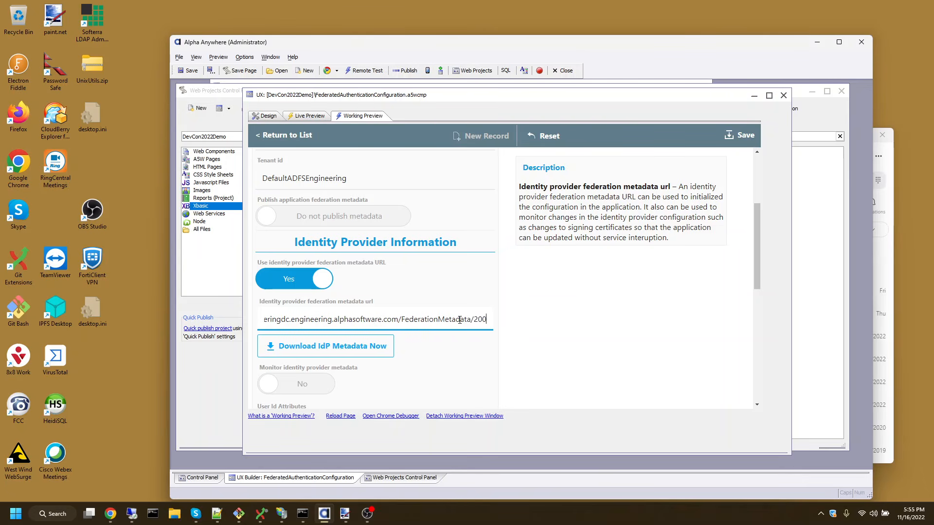
pyautogui.write('-')
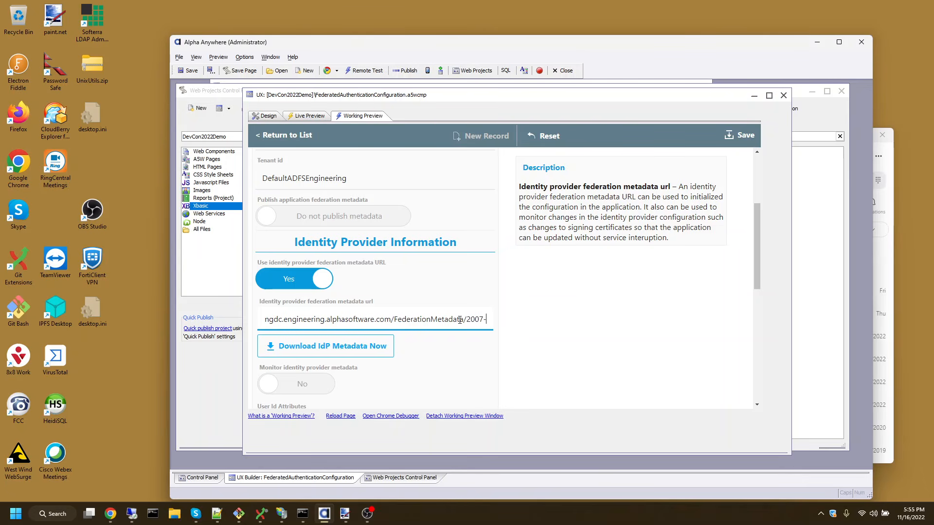
pyautogui.write('06')
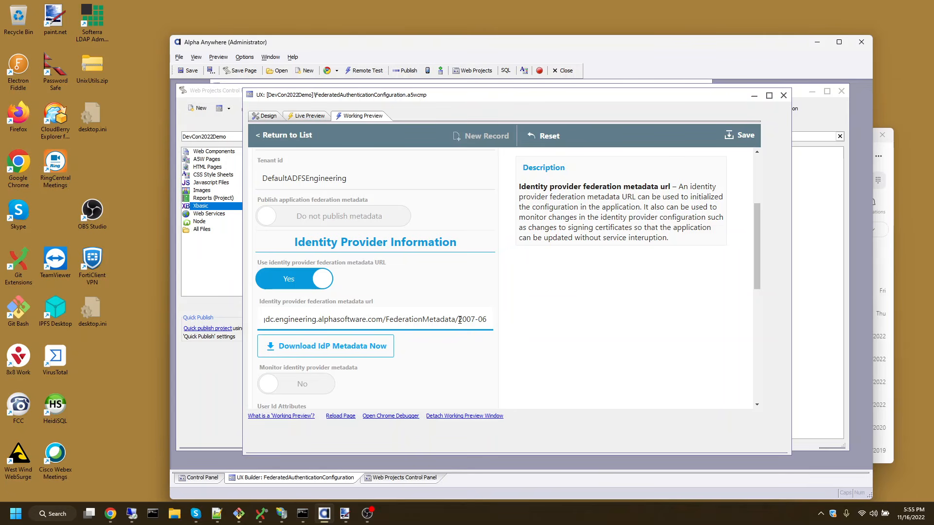
pyautogui.write('/FederationMeta')
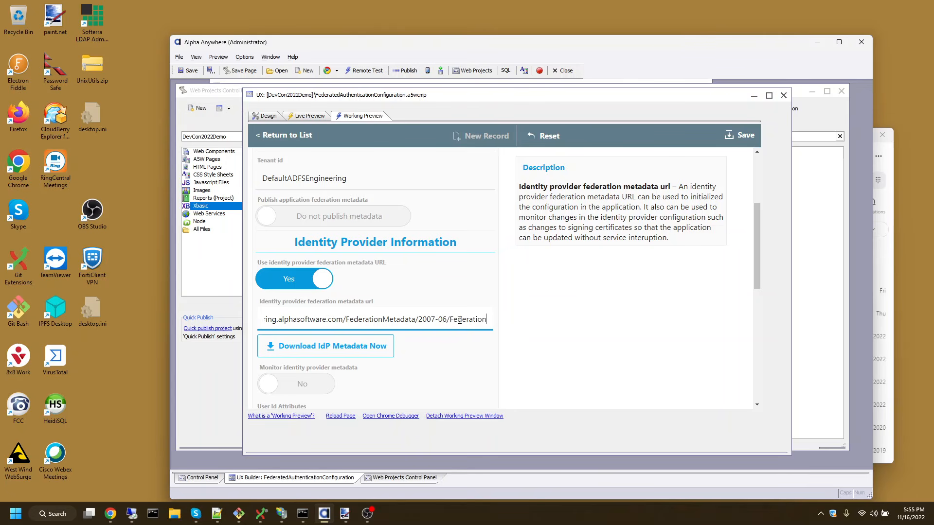
pyautogui.write('data')
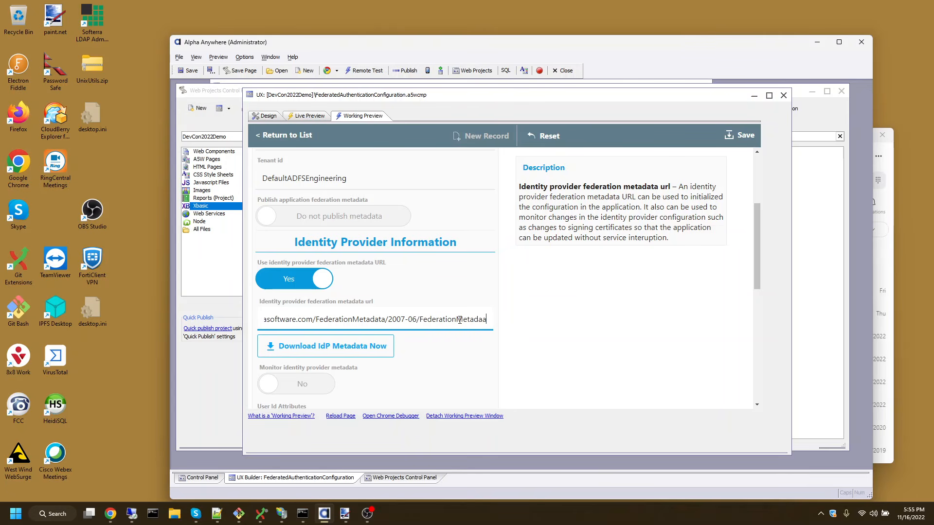
pyautogui.write('.xml')
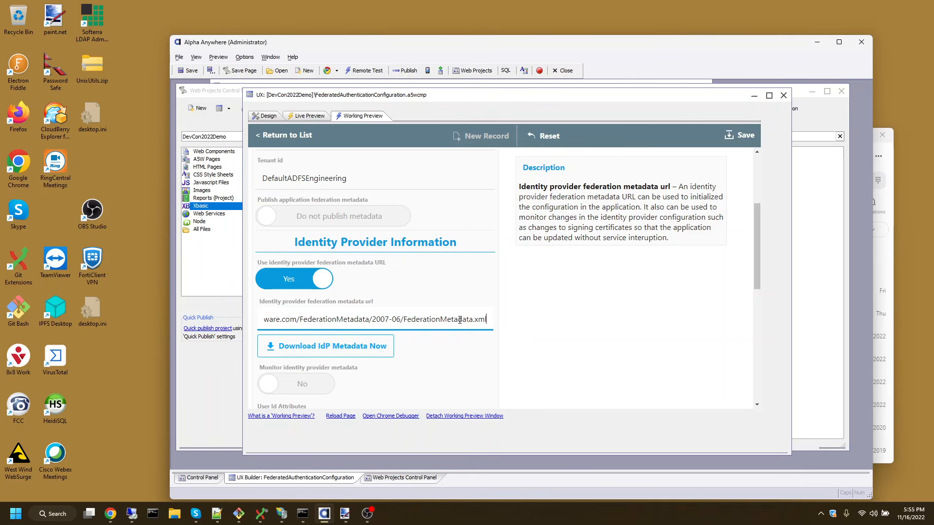
pyautogui.click(347, 350)
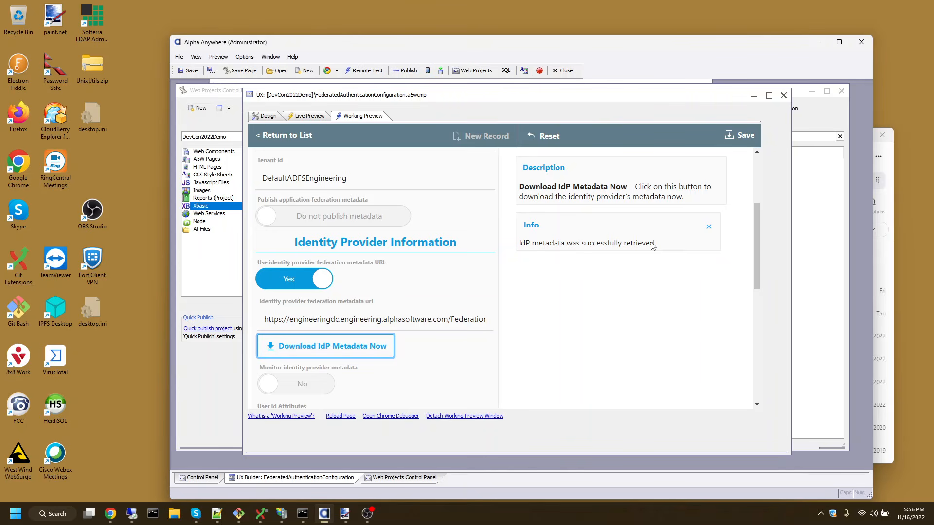
# - Examine the retrieved identity provider URLs, response type and signing thumbprint by temporarily disabling the federation metadata URL option, restoring it each time
pyautogui.scroll(-2, 380, 243)
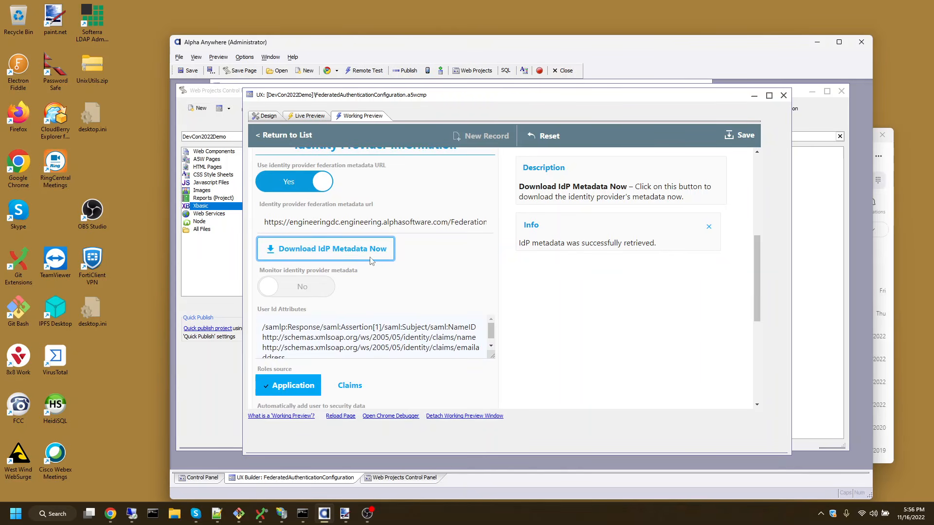
pyautogui.click(294, 182)
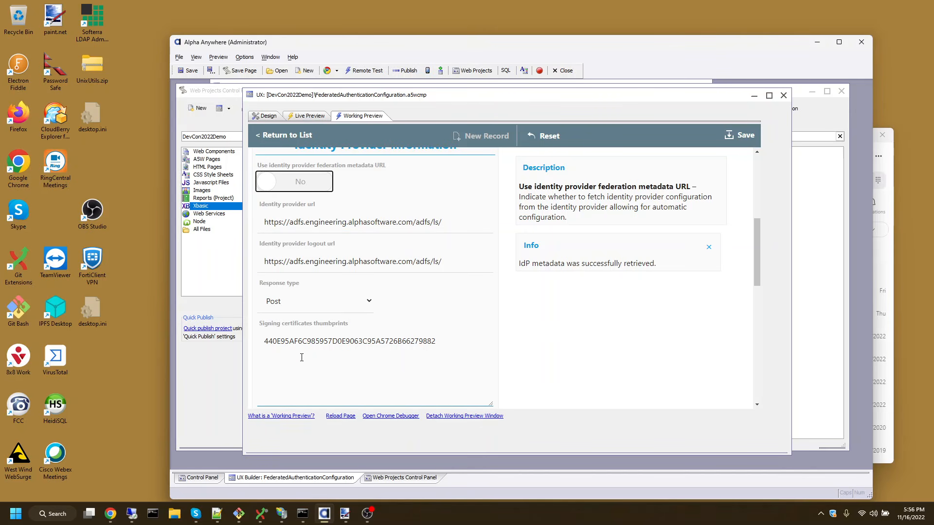
pyautogui.click(294, 182)
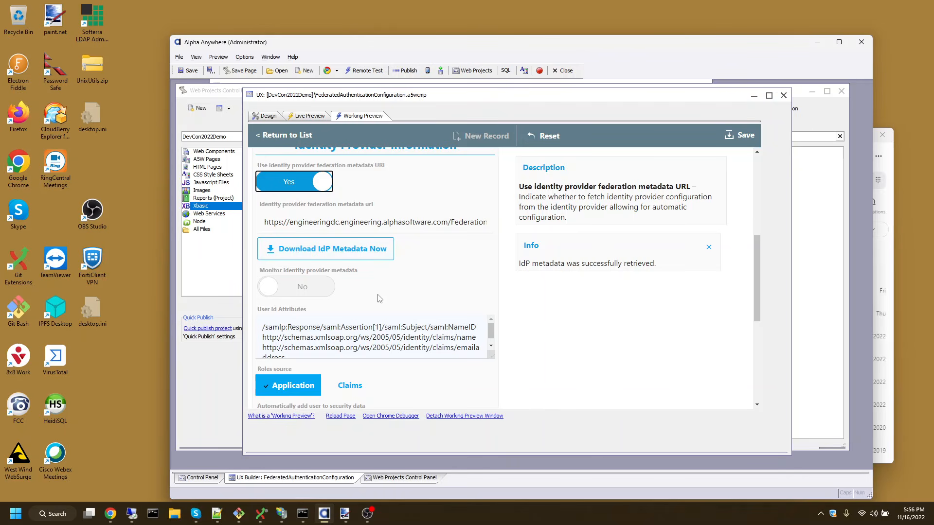
pyautogui.scroll(-1, 326, 292)
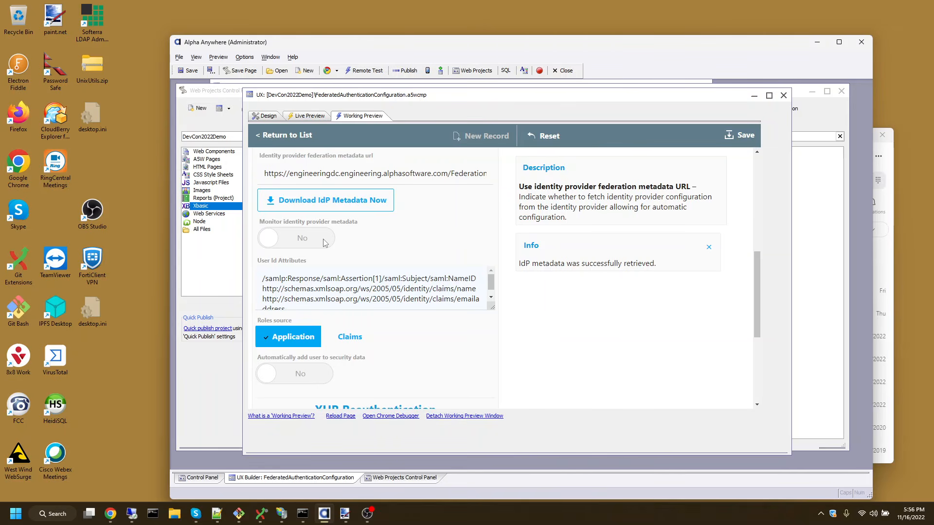
pyautogui.scroll(2, 327, 229)
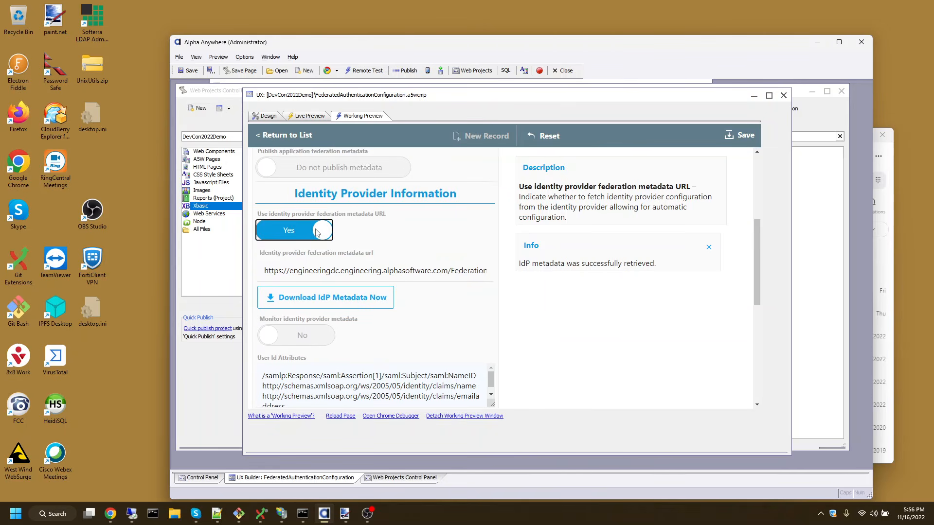
pyautogui.click(316, 232)
pyautogui.scroll(-2, 272, 282)
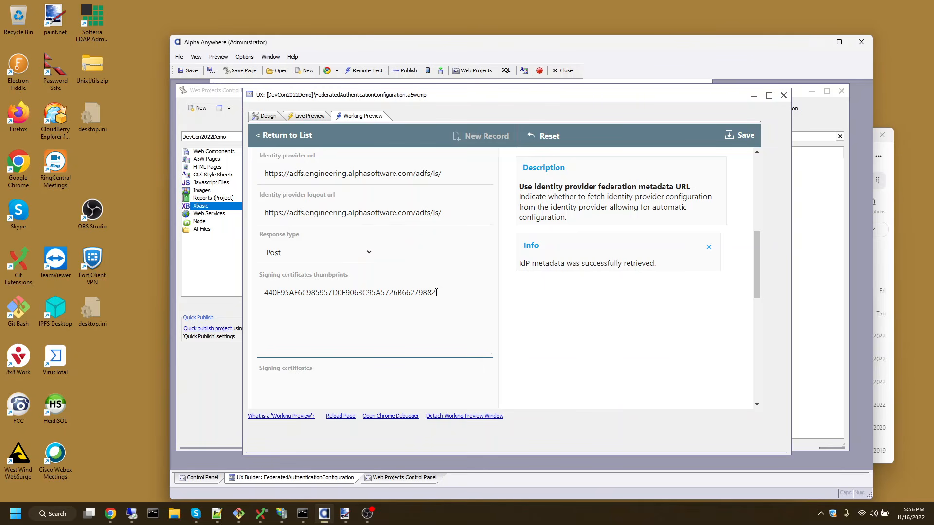
pyautogui.scroll(2, 436, 292)
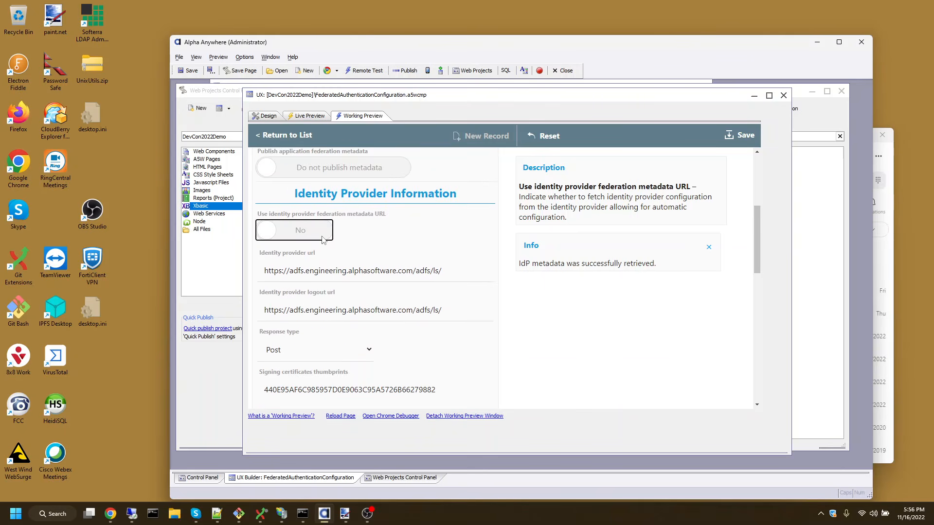
pyautogui.click(322, 238)
pyautogui.scroll(-2, 366, 262)
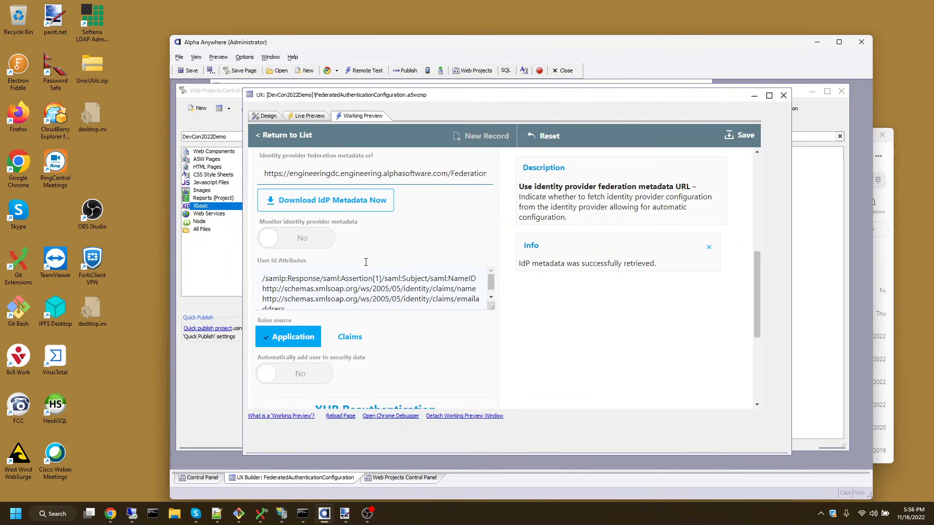
# - Enlarge the User Id Attributes box to read the full attribute names
pyautogui.click(366, 262)
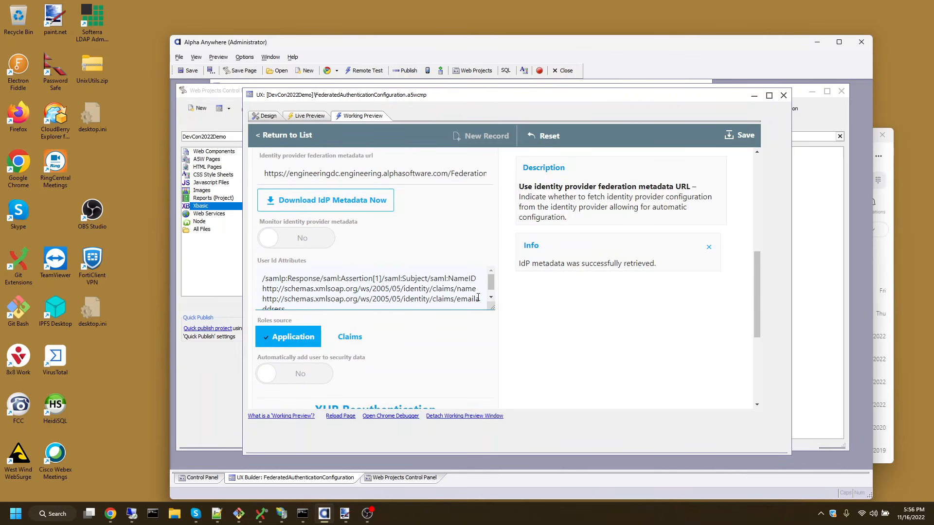
pyautogui.moveTo(492, 308); pyautogui.dragTo(594, 338)
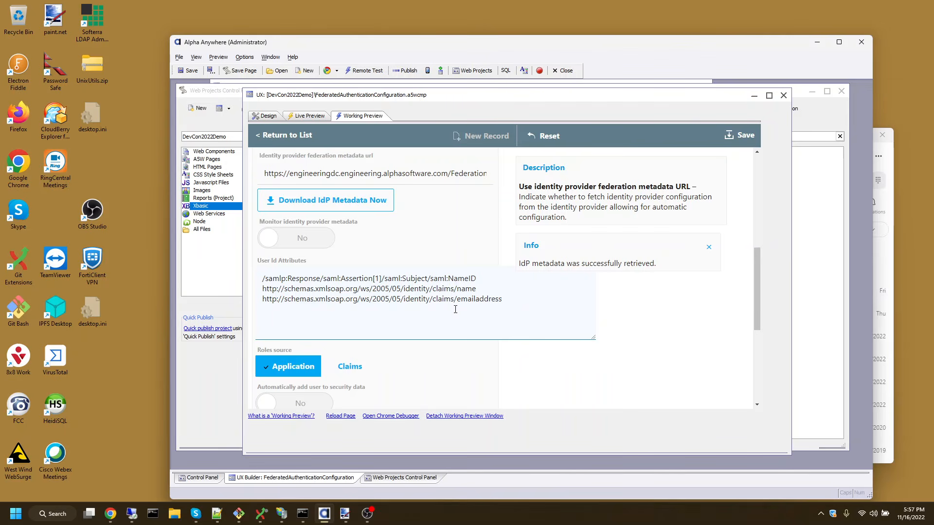
pyautogui.scroll(-1, 455, 309)
pyautogui.scroll(1, 457, 312)
pyautogui.moveTo(593, 338); pyautogui.dragTo(510, 335)
pyautogui.scroll(-1, 510, 335)
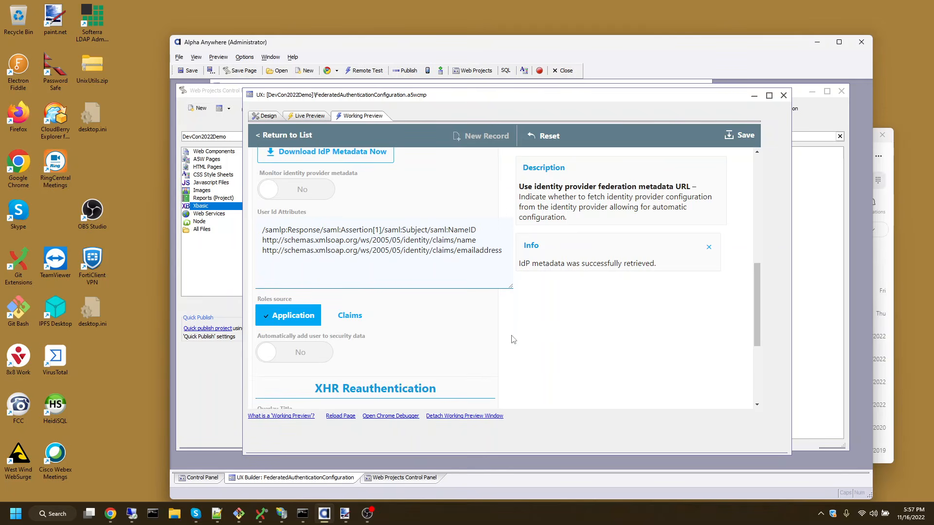
# - Set the roles source to Claims and review the Role Claim Attributes and Group Names Map settings
pyautogui.scroll(-2, 511, 338)
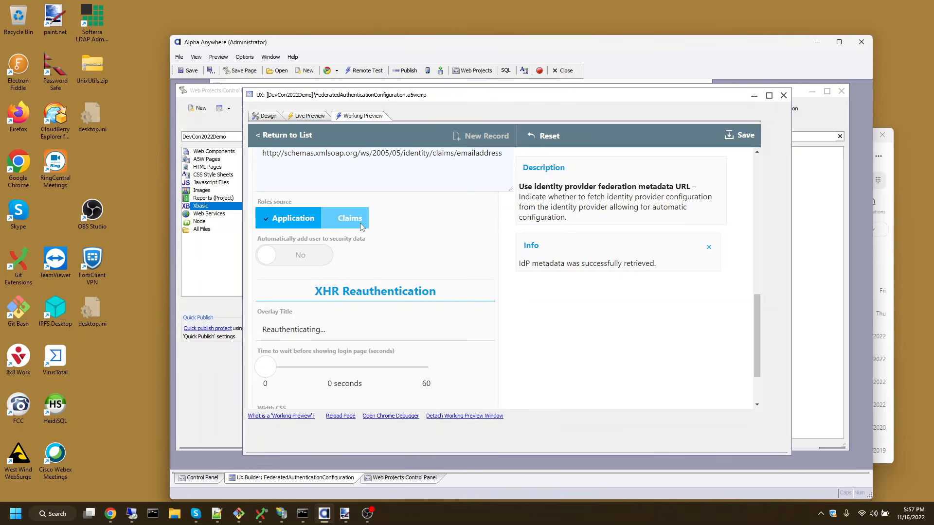
pyautogui.click(360, 221)
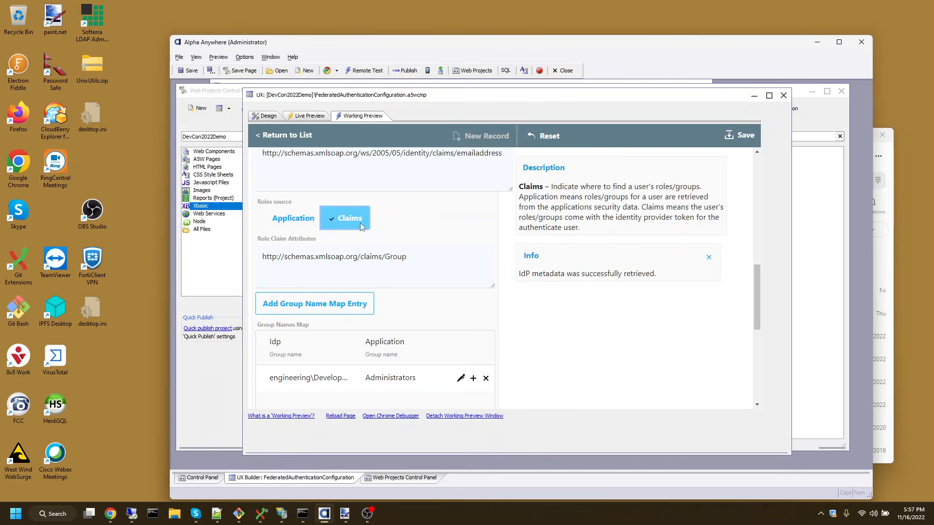
pyautogui.moveTo(407, 258); pyautogui.dragTo(254, 278)
pyautogui.click(270, 278)
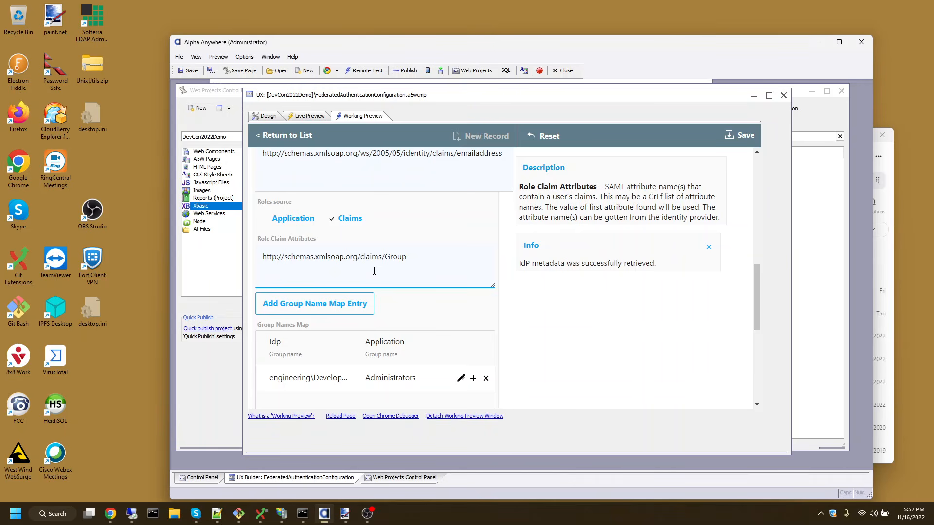
pyautogui.scroll(-1, 373, 271)
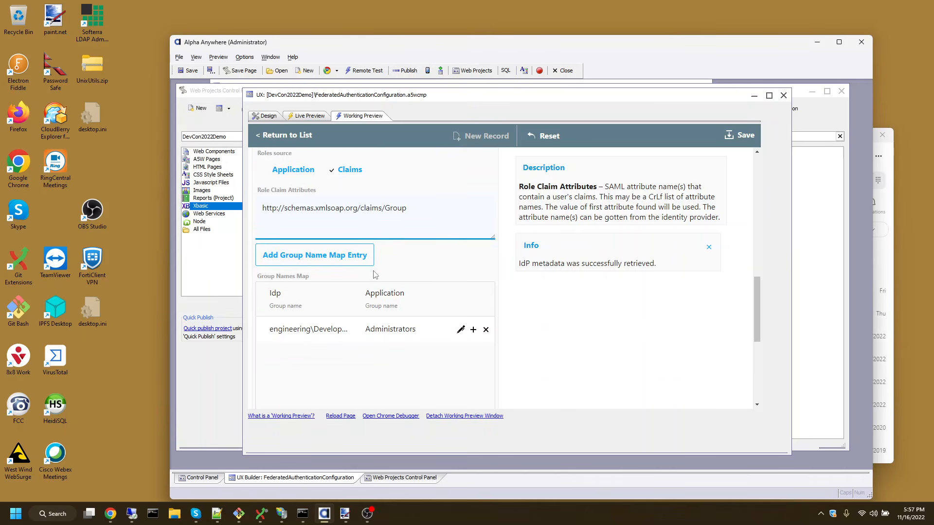
pyautogui.scroll(2, 374, 272)
pyautogui.scroll(-3, 372, 274)
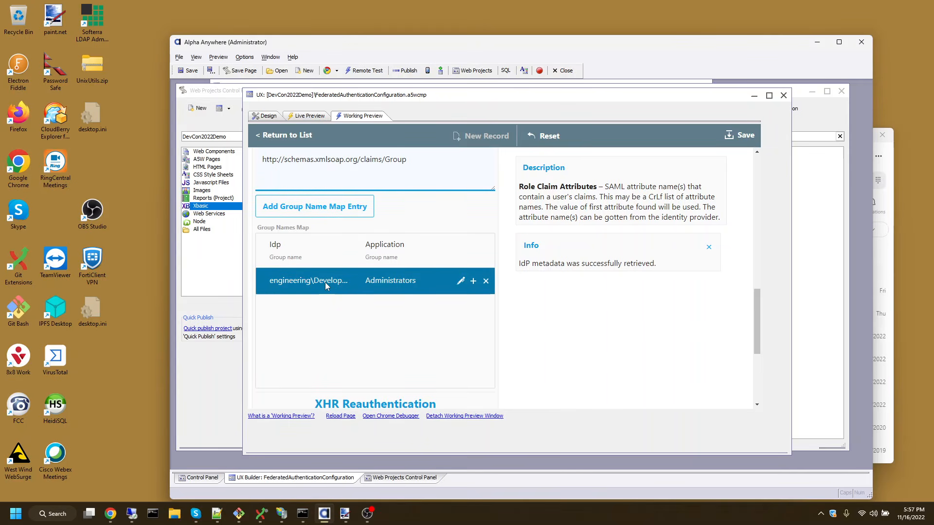
# - Open the Administrators entry of the Group Names Map for editing, view its application group options and discard the edit
pyautogui.click(325, 286)
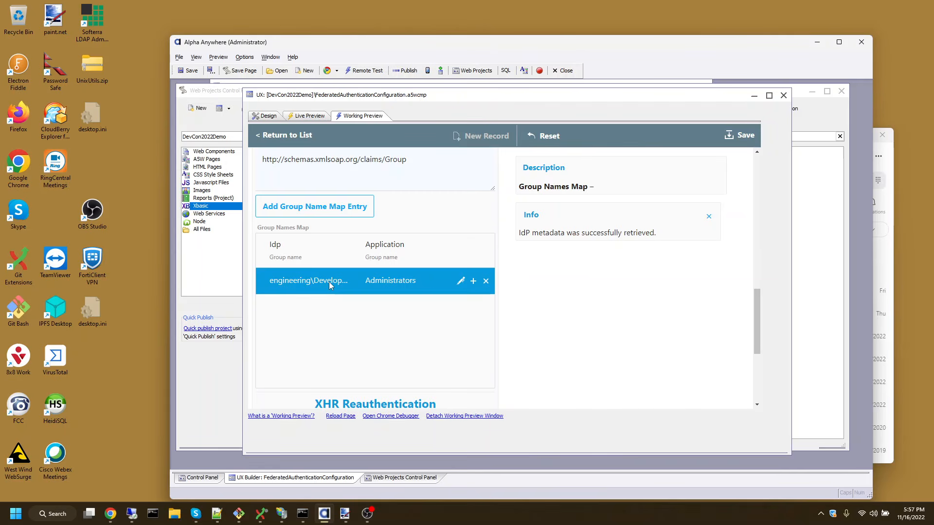
pyautogui.click(460, 281)
pyautogui.click(426, 289)
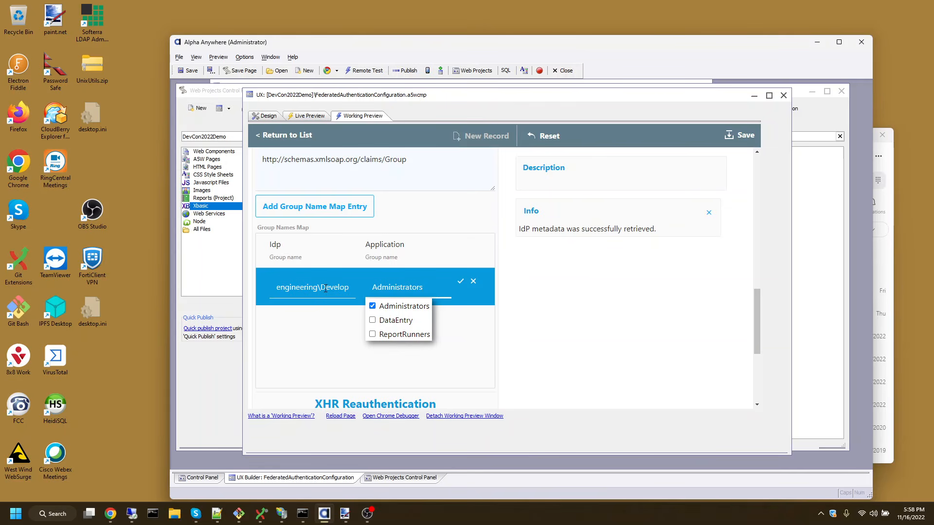
pyautogui.click(472, 284)
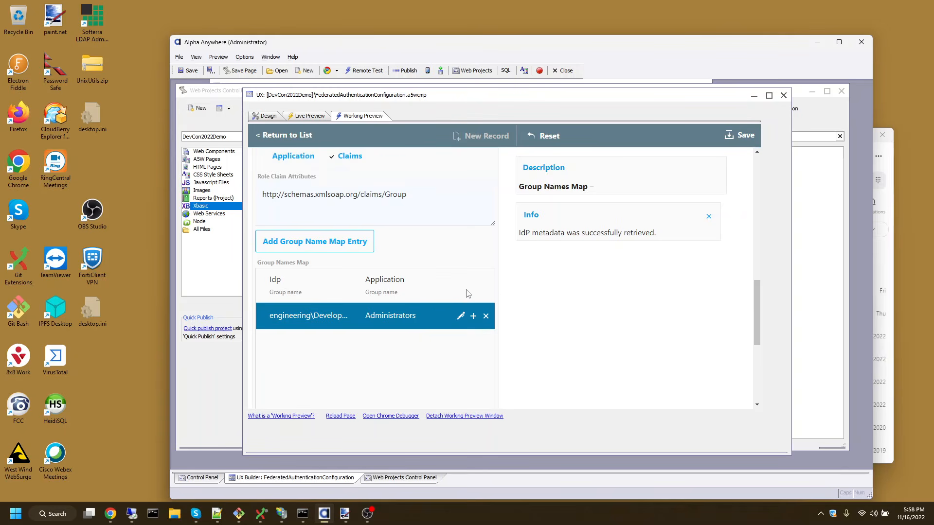
pyautogui.scroll(4, 466, 292)
pyautogui.scroll(-4, 467, 289)
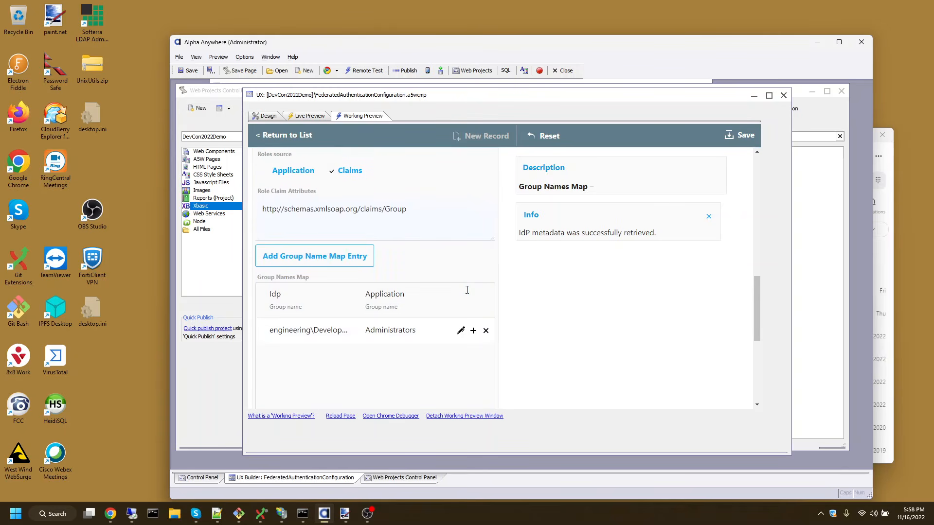
pyautogui.scroll(5, 467, 290)
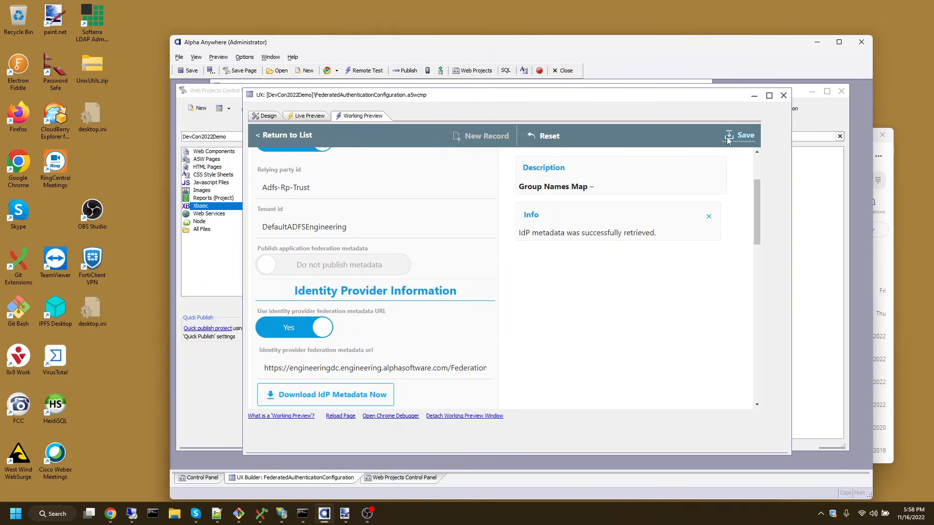
# - Save the Sample ADFS engineering configuration, synchronize the configurations, and move the UX window aside to uncover the project file list
pyautogui.click(728, 138)
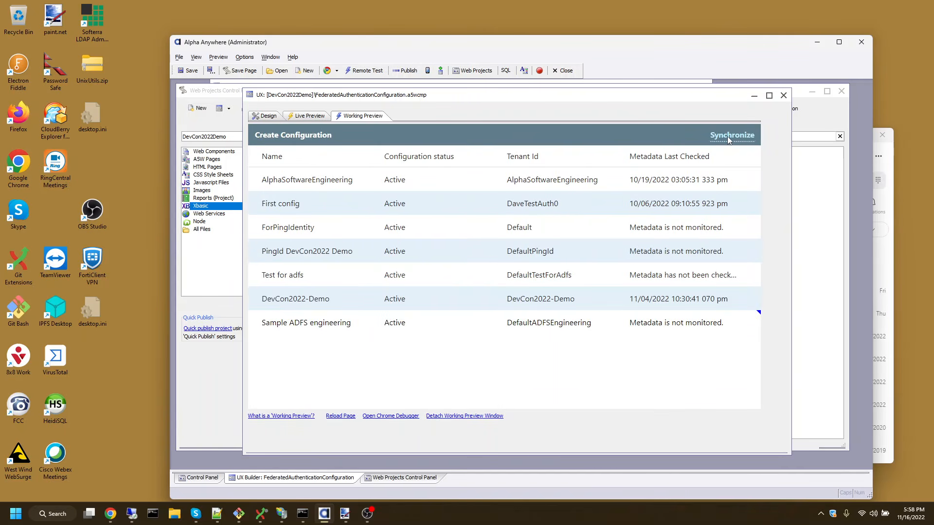
pyautogui.click(727, 136)
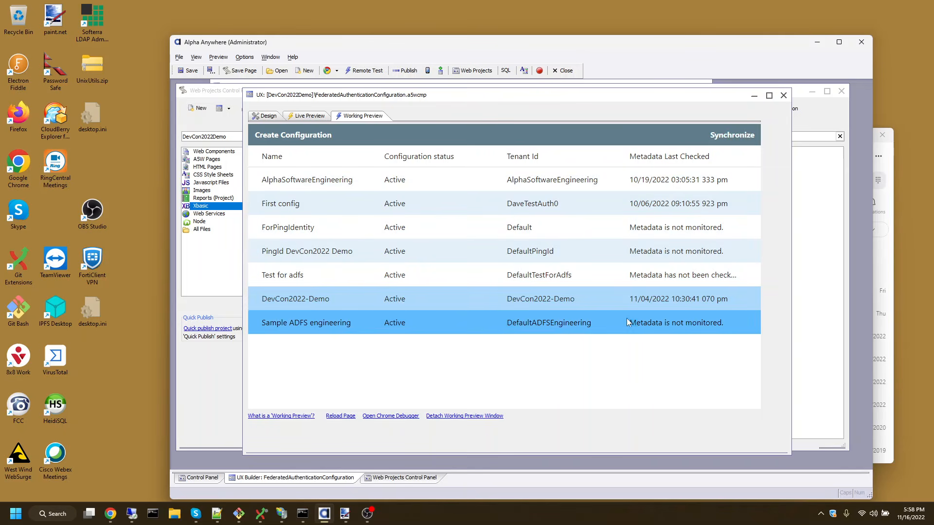
pyautogui.click(560, 324)
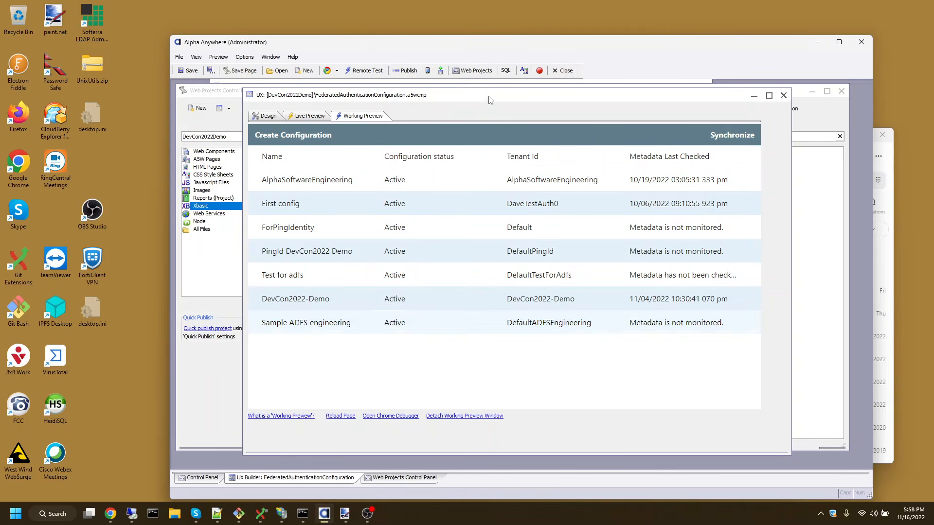
pyautogui.moveTo(485, 96); pyautogui.dragTo(561, 98)
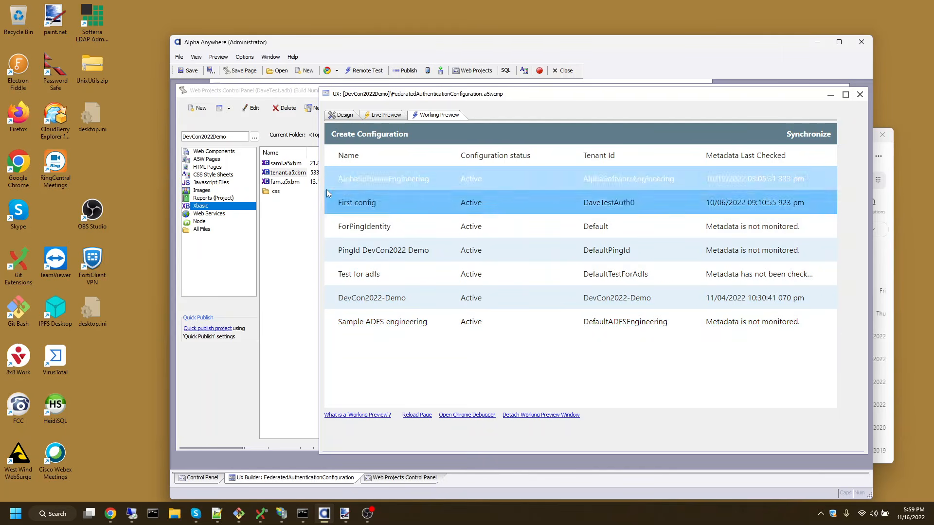
# - Open the tenant.a5xbm module and insert ADFS after Default in the tenant id assigned to cr.ReturnDataValue
pyautogui.click(288, 174)
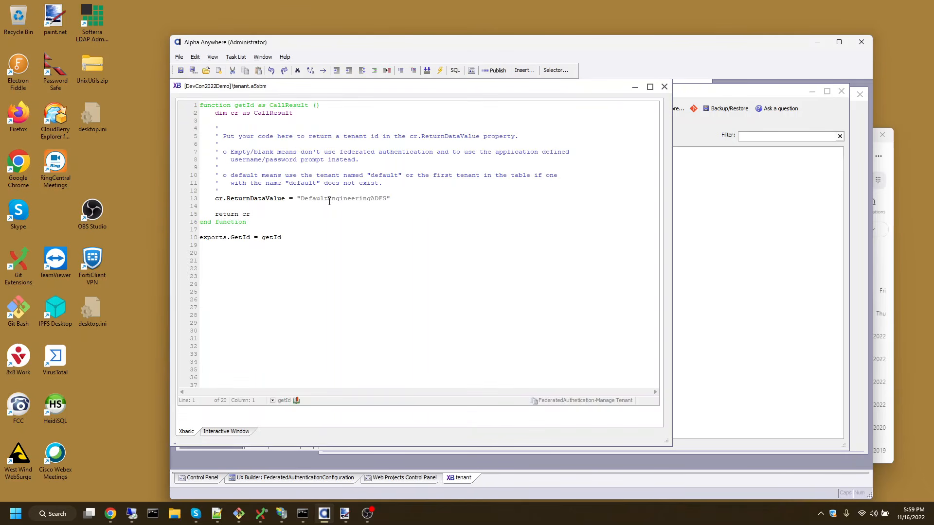
pyautogui.click(329, 199)
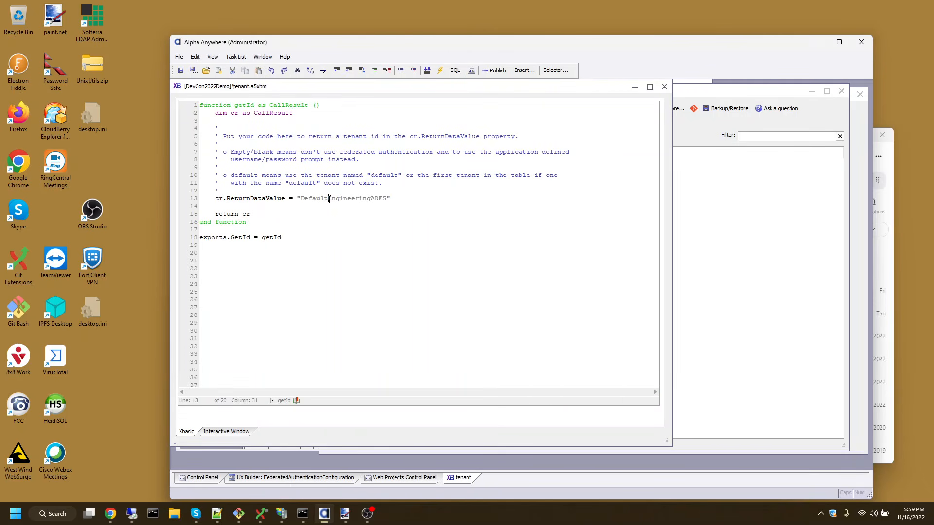
pyautogui.write('ADD')
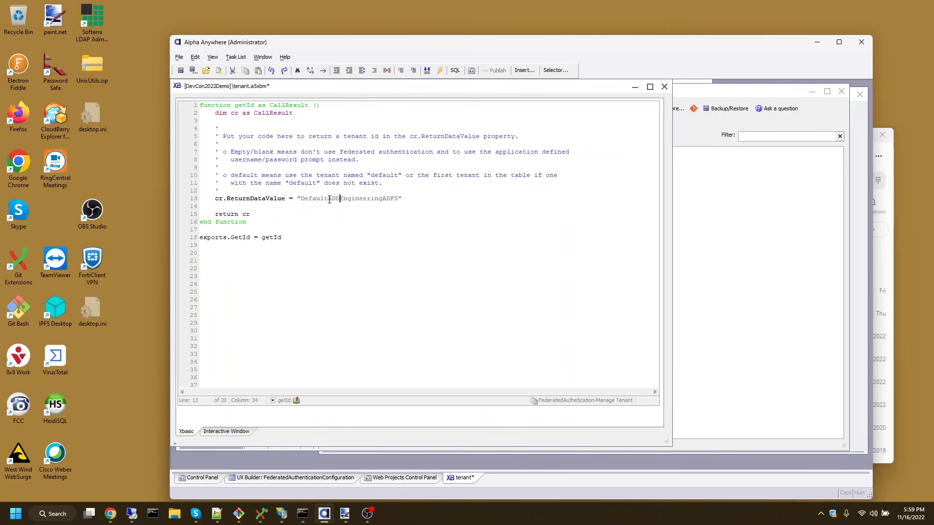
pyautogui.press('BackSpace')
pyautogui.write('FS')
# - Remove the trailing ADFS so the returned tenant id reads DefaultADFSEngineering, then save and close the module
pyautogui.press('Right')
pyautogui.press('Right')
pyautogui.press('Right')
pyautogui.press('Right')
pyautogui.press('Right')
pyautogui.press('Right')
pyautogui.press('Right')
pyautogui.press('Right')
pyautogui.press('Right')
pyautogui.hotkey('shift', 'Right')
pyautogui.hotkey('shift', 'Right')
pyautogui.hotkey('shift', 'Right')
pyautogui.hotkey('shift', 'Right')
pyautogui.press('BackSpace')
pyautogui.hotkey('ctrl', 's')
pyautogui.click(664, 87)
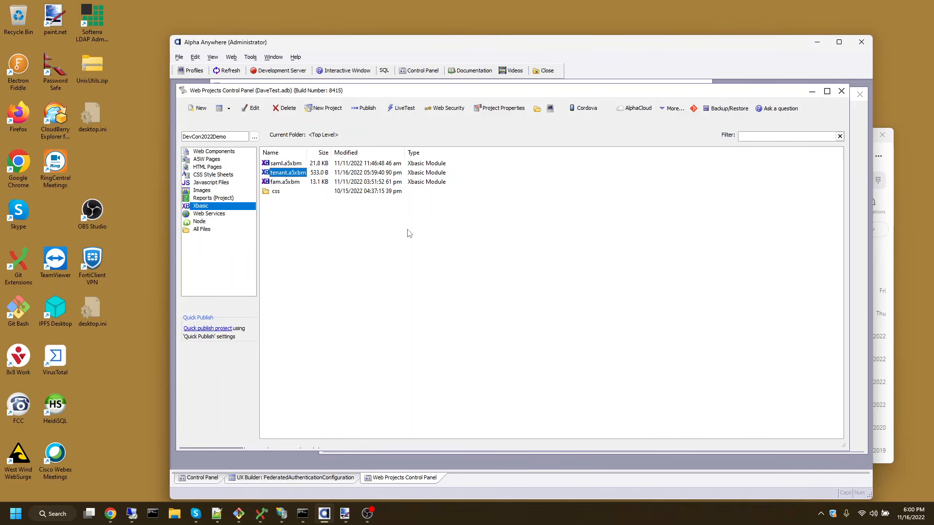
# - Set up publishing of the DevCon2022Demo project with the cleanws2012 profile, all project files, and the new or modified files only option disabled
pyautogui.click(362, 109)
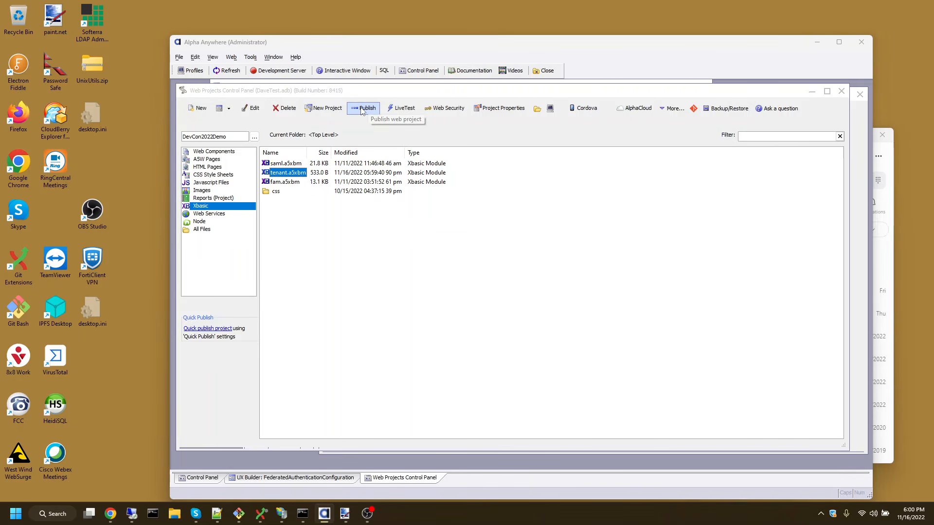
pyautogui.click(431, 106)
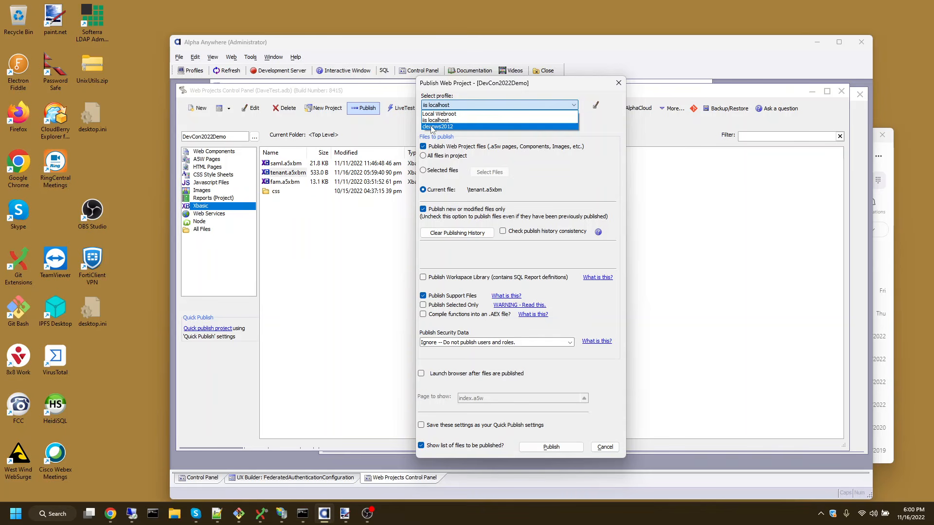
pyautogui.click(431, 127)
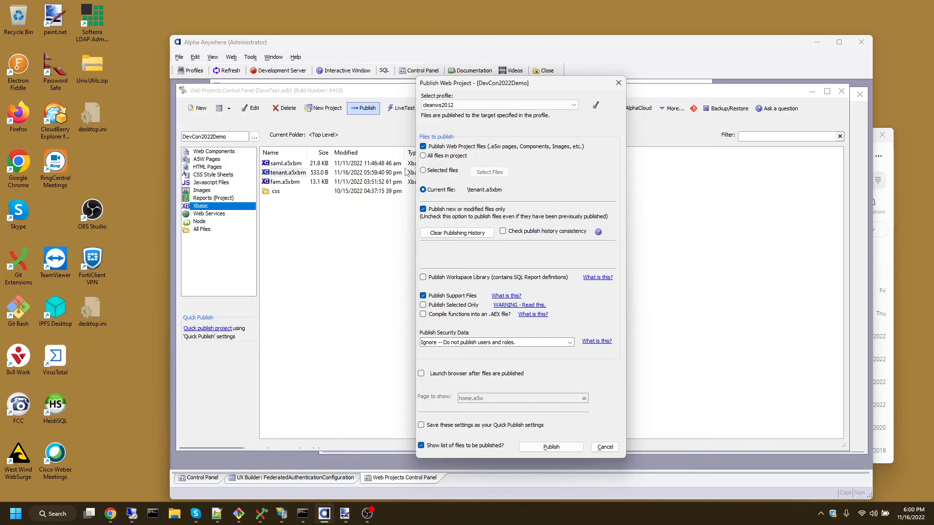
pyautogui.click(438, 156)
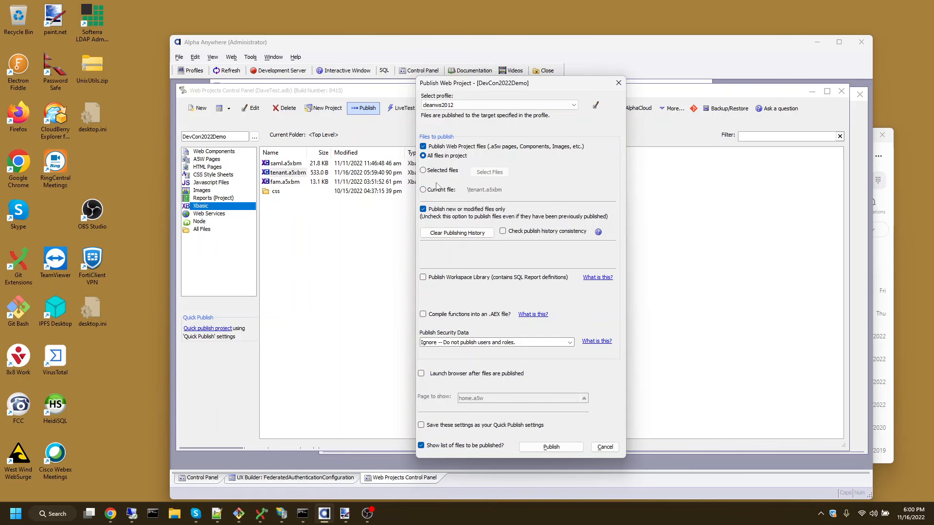
pyautogui.click(422, 210)
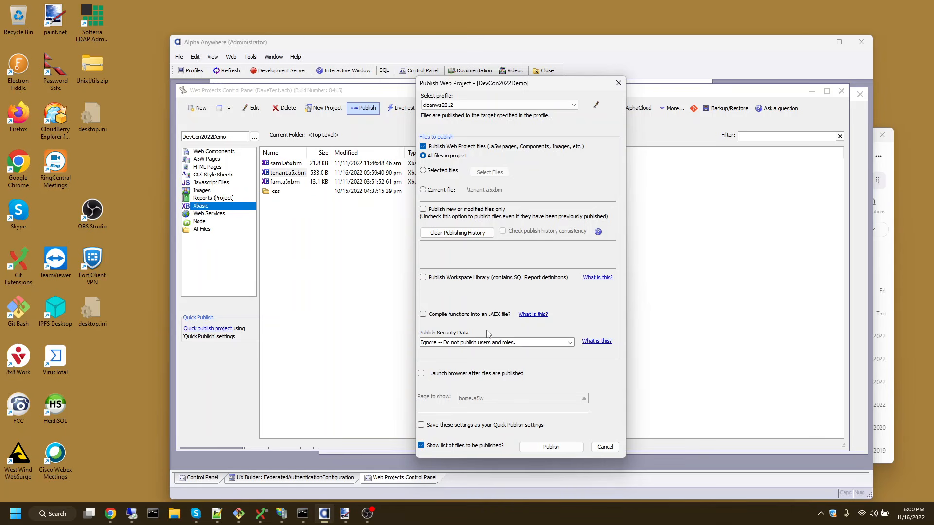
# - Publish the project, ignoring the connection string problem, accepting the file list and continuing past the server version warning
pyautogui.click(559, 449)
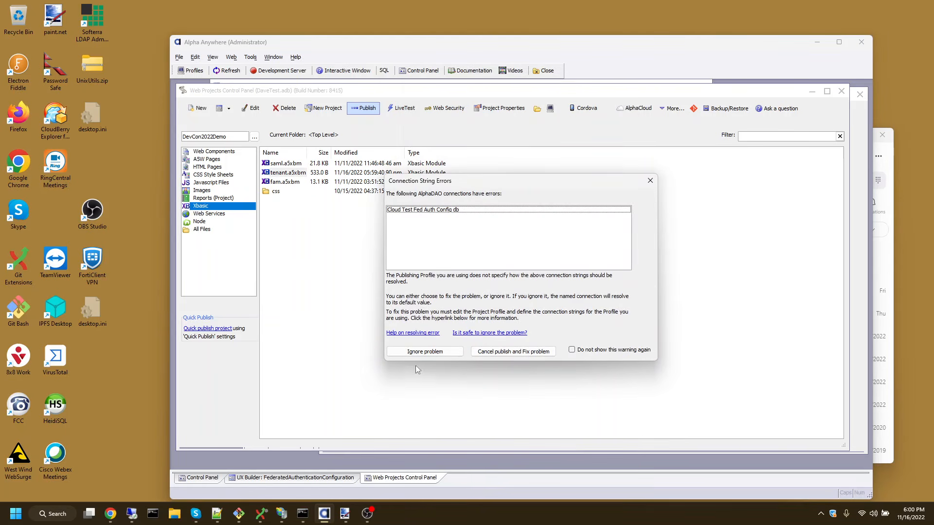
pyautogui.click(416, 352)
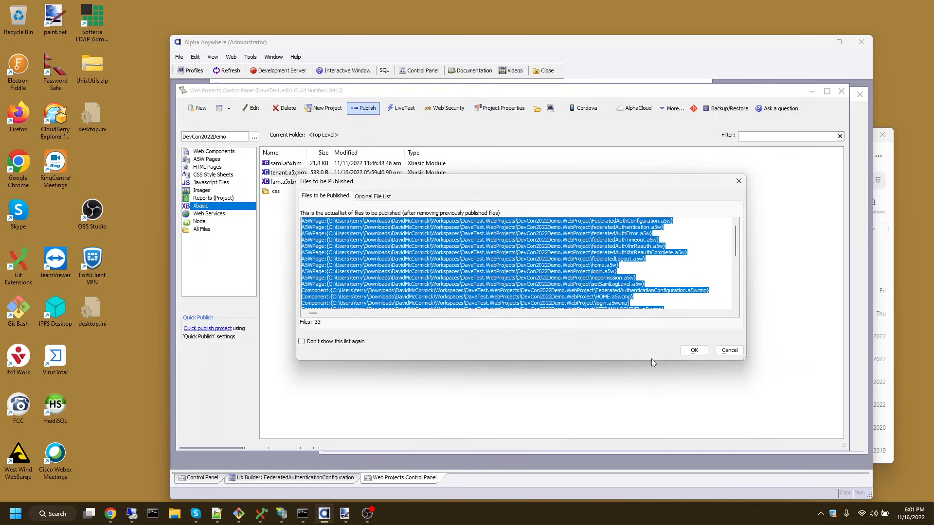
pyautogui.click(694, 351)
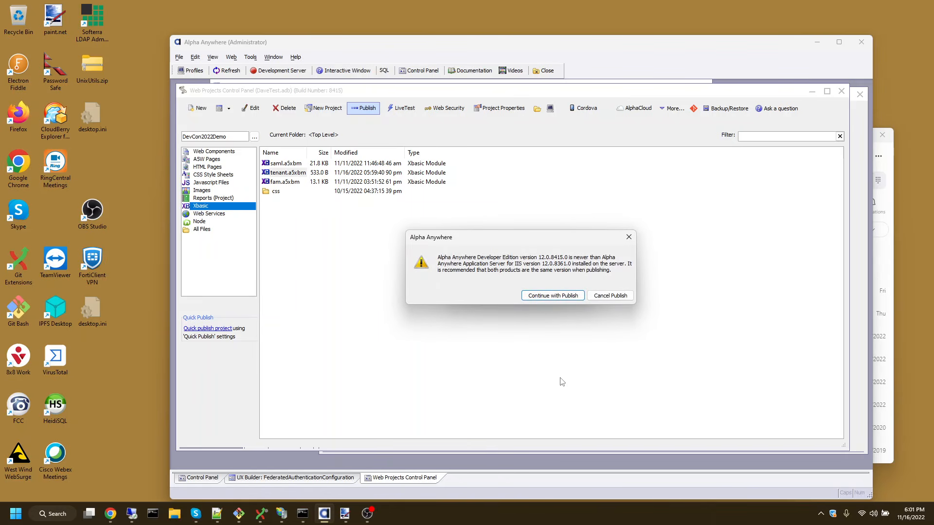
pyautogui.click(567, 298)
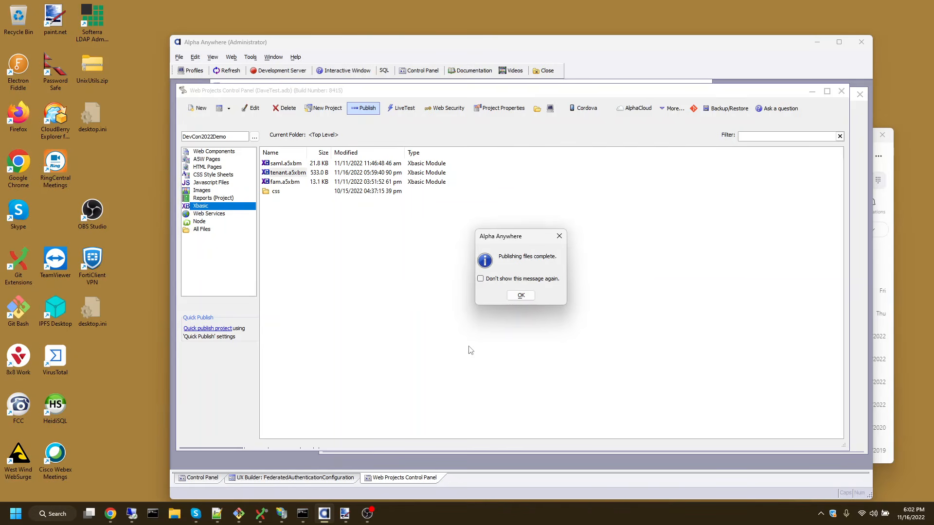
pyautogui.click(523, 296)
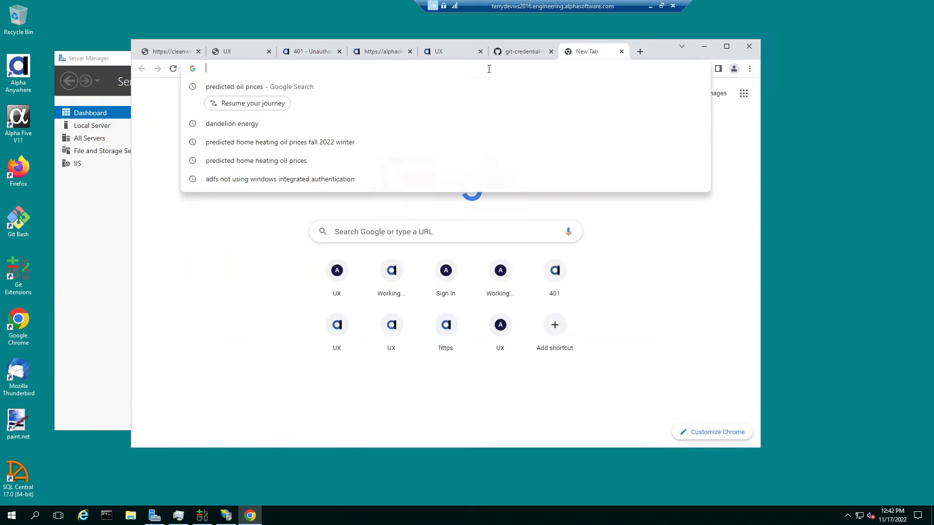
# - Test federated sign-in by loading cleanws2012.engineering.alphasoftware.com/DevCon2022Demo/home.a5w in the remote machine's Chrome browser, then minimize the remote session
pyautogui.write('ht')
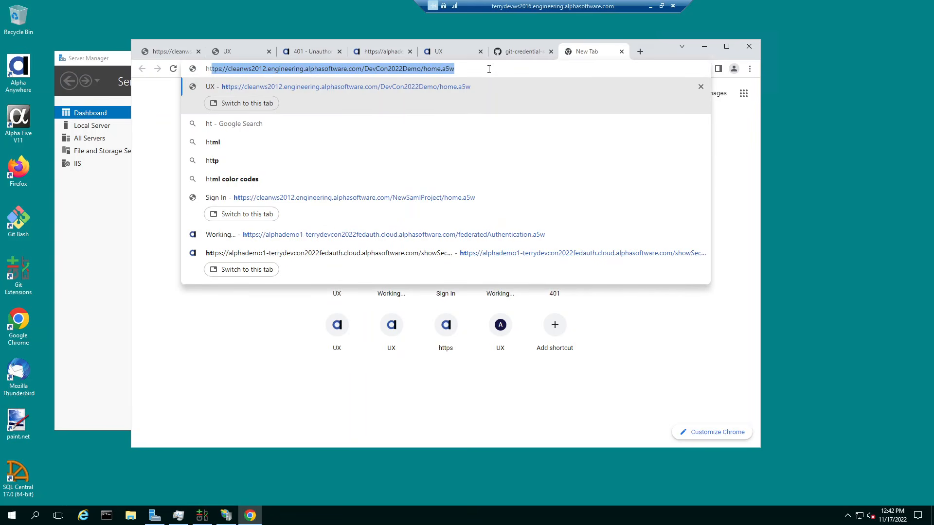
pyautogui.press('Return')
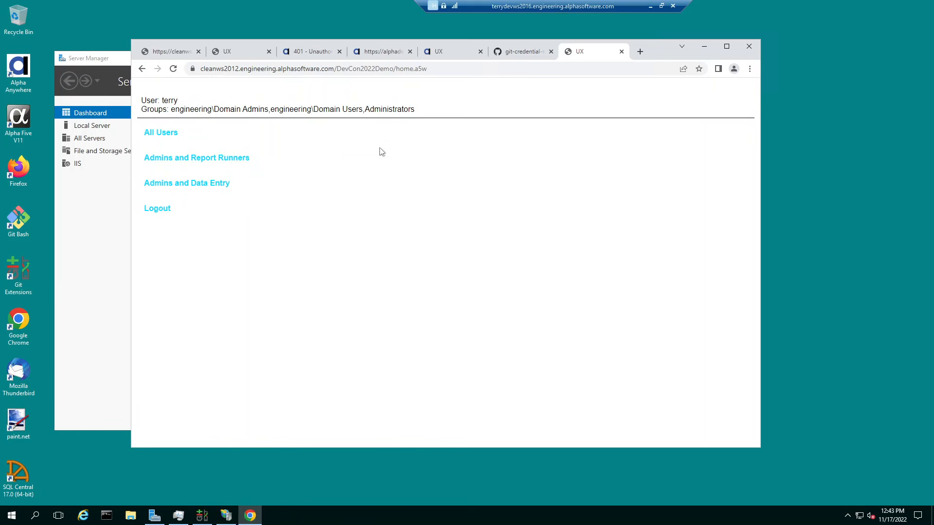
pyautogui.click(654, 6)
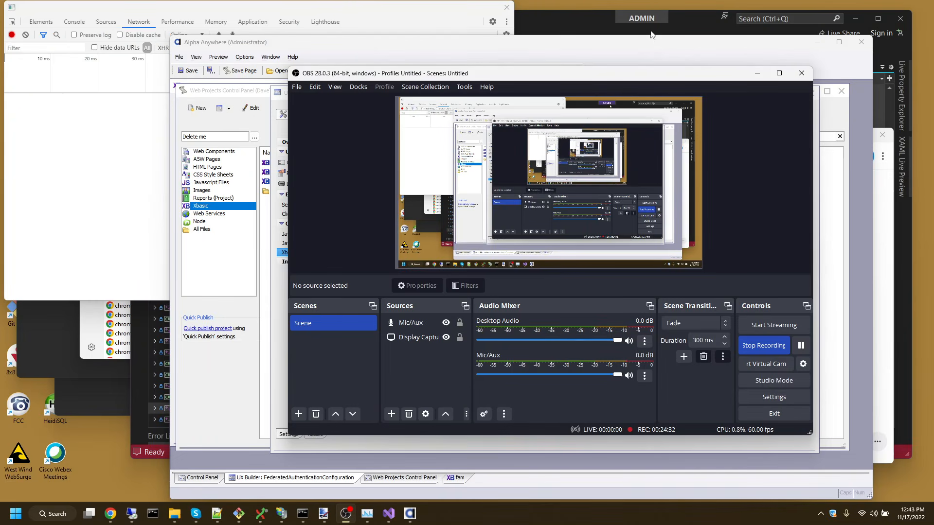